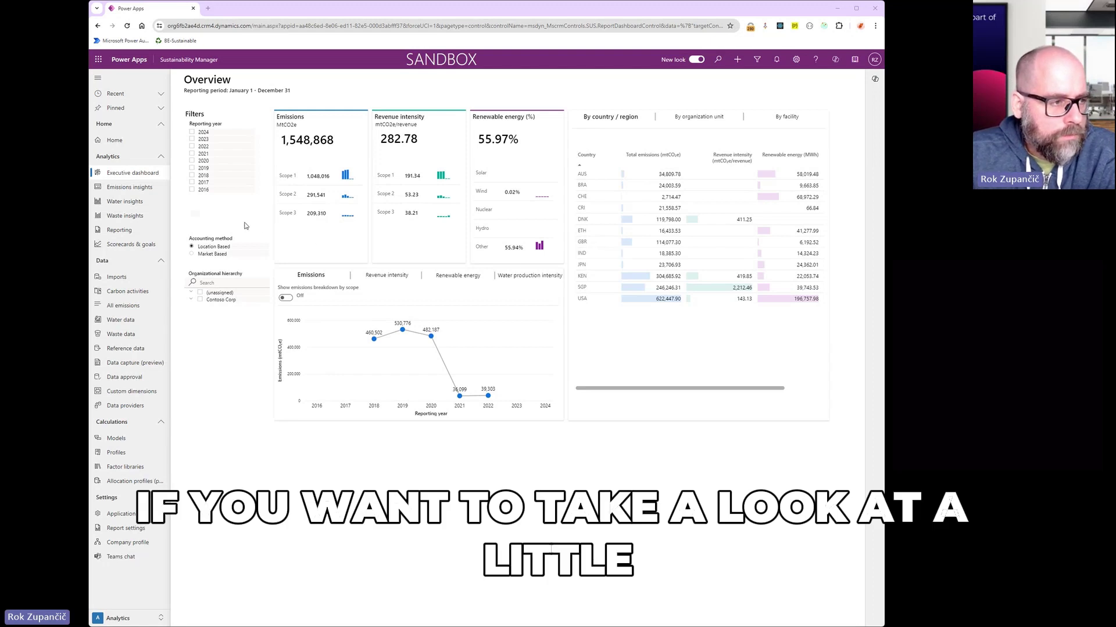
Show the Deep analysis decomposition tree of the 1,548,867.59 total emissions in Emissions insights
{"action": "left_click", "coordinate": [132, 191]}
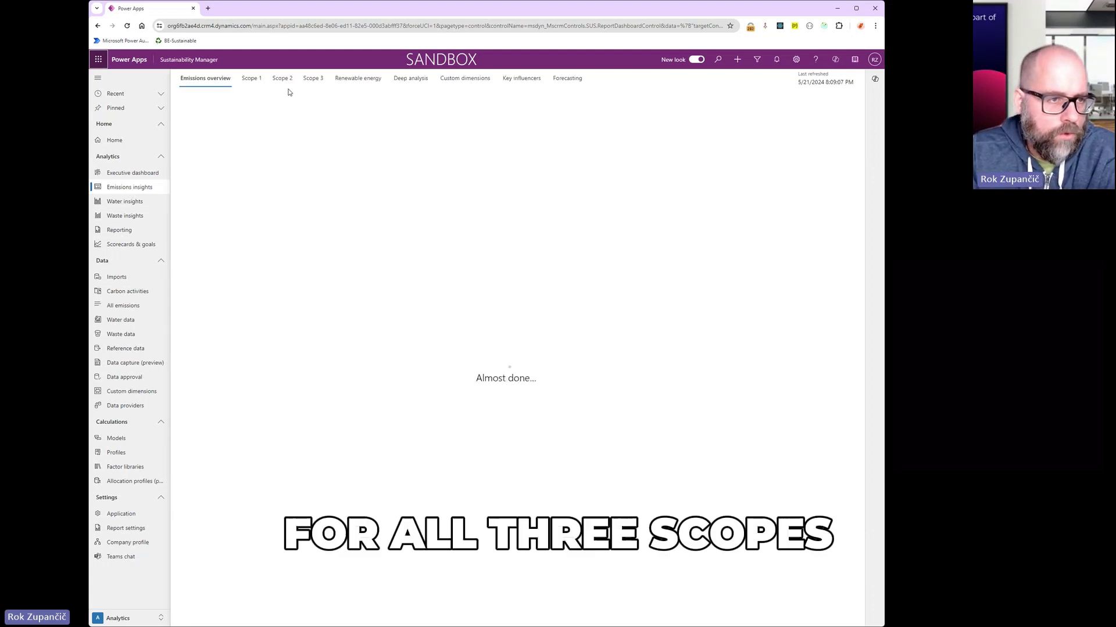
{"action": "left_click", "coordinate": [409, 80]}
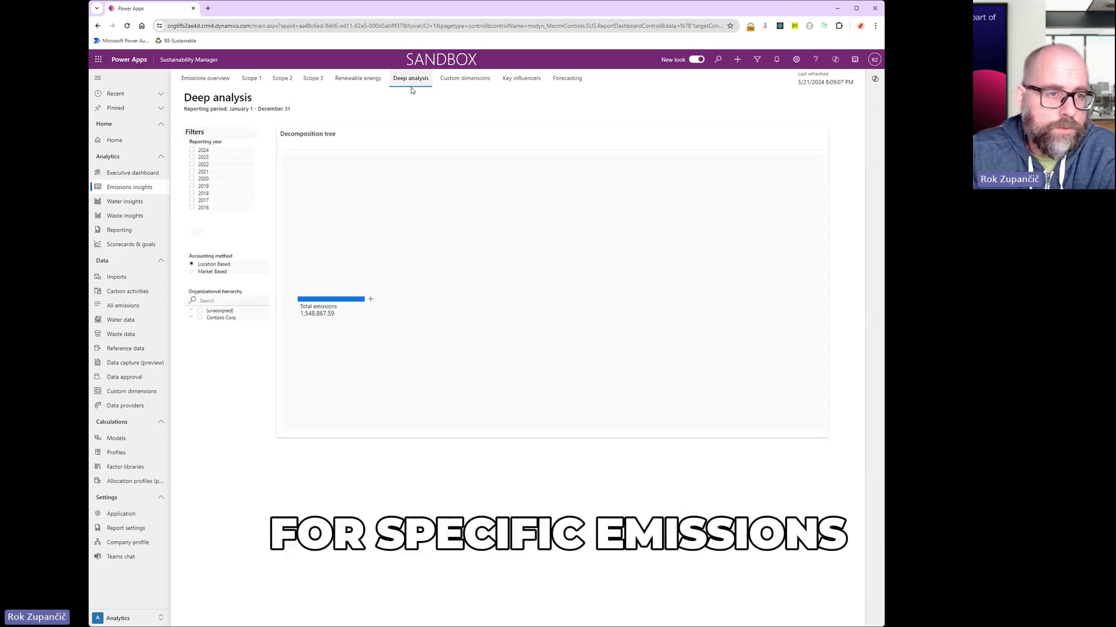
Show the custom-dimension emission treeview, expanding Coffee Species, Coffee Type and Organic
{"action": "left_click", "coordinate": [470, 84]}
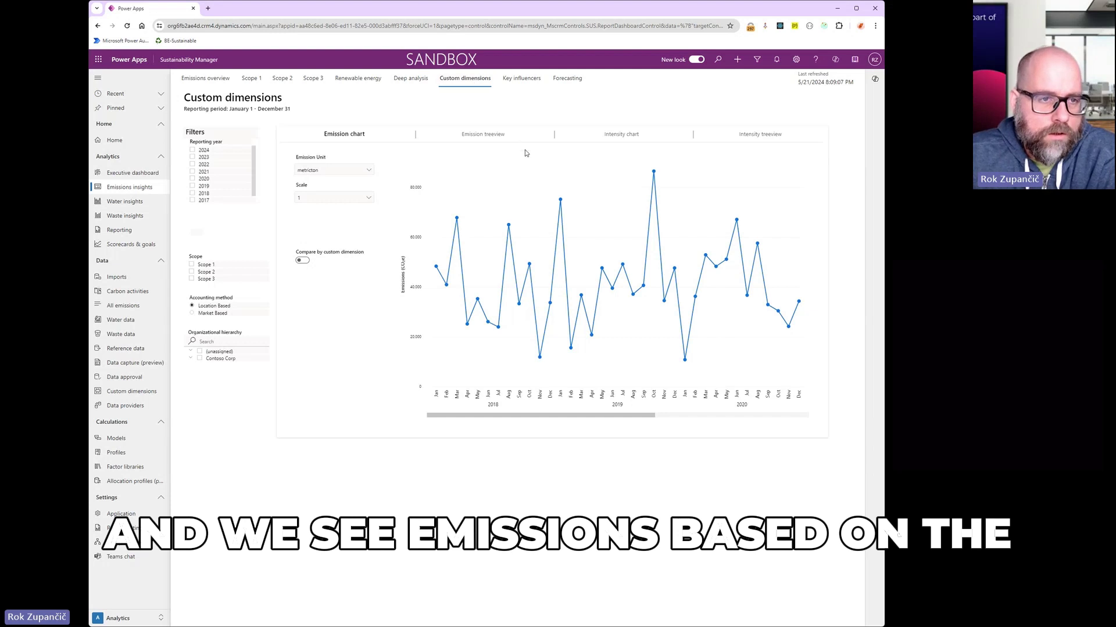
{"action": "left_click", "coordinate": [504, 139]}
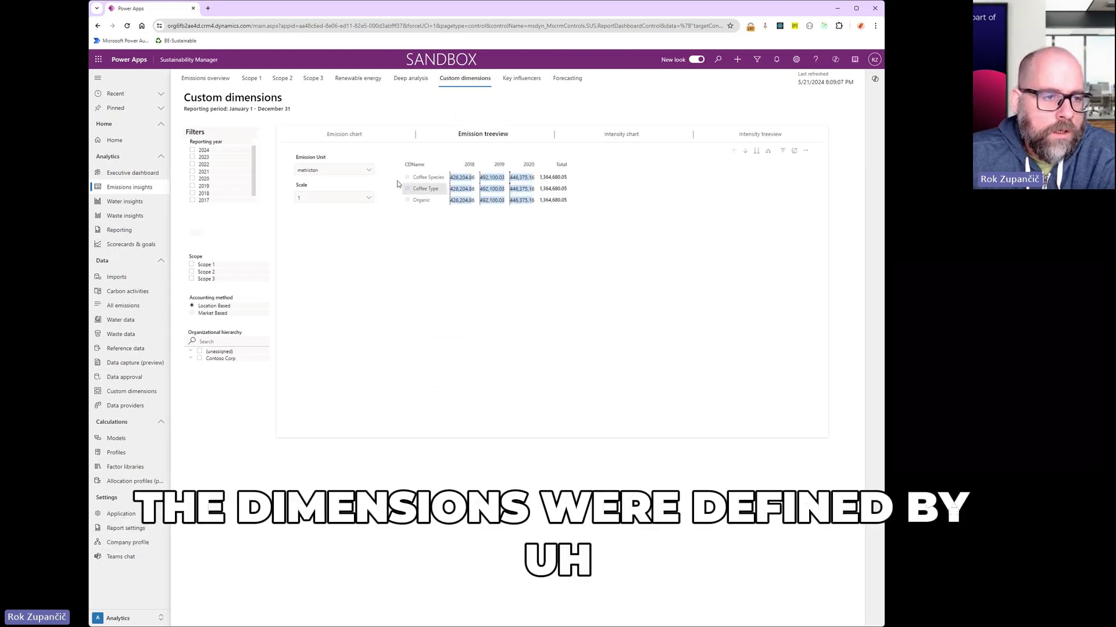
{"action": "left_click", "coordinate": [408, 180]}
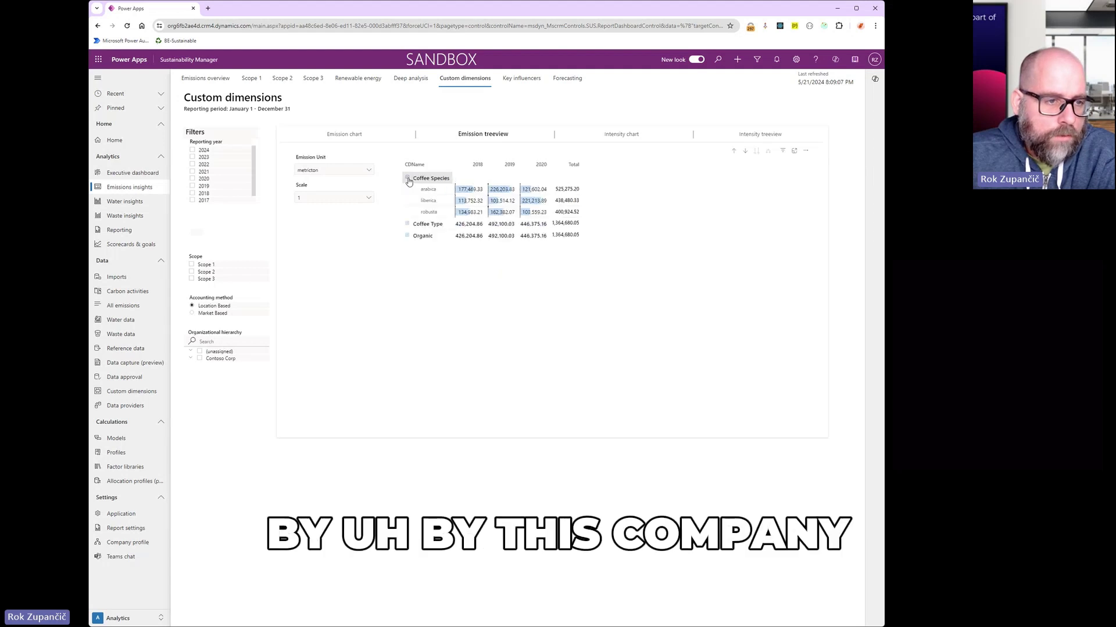
{"action": "left_click", "coordinate": [407, 225]}
{"action": "left_click", "coordinate": [408, 270]}
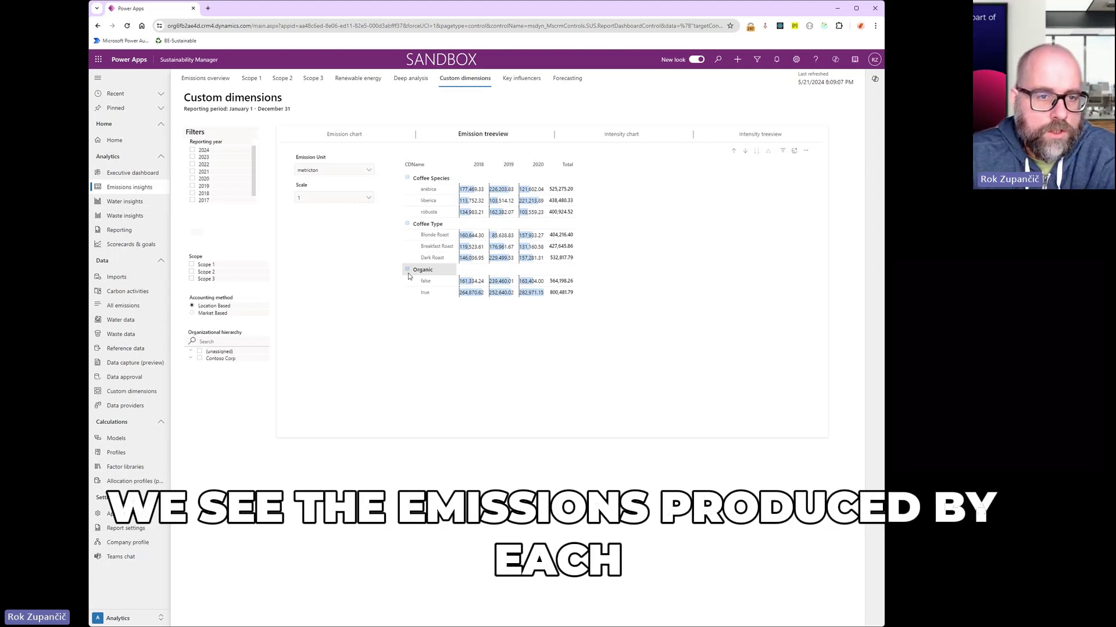
View emission intensity as a chart and a treeview, then go to Key influencers
{"action": "left_click", "coordinate": [622, 135]}
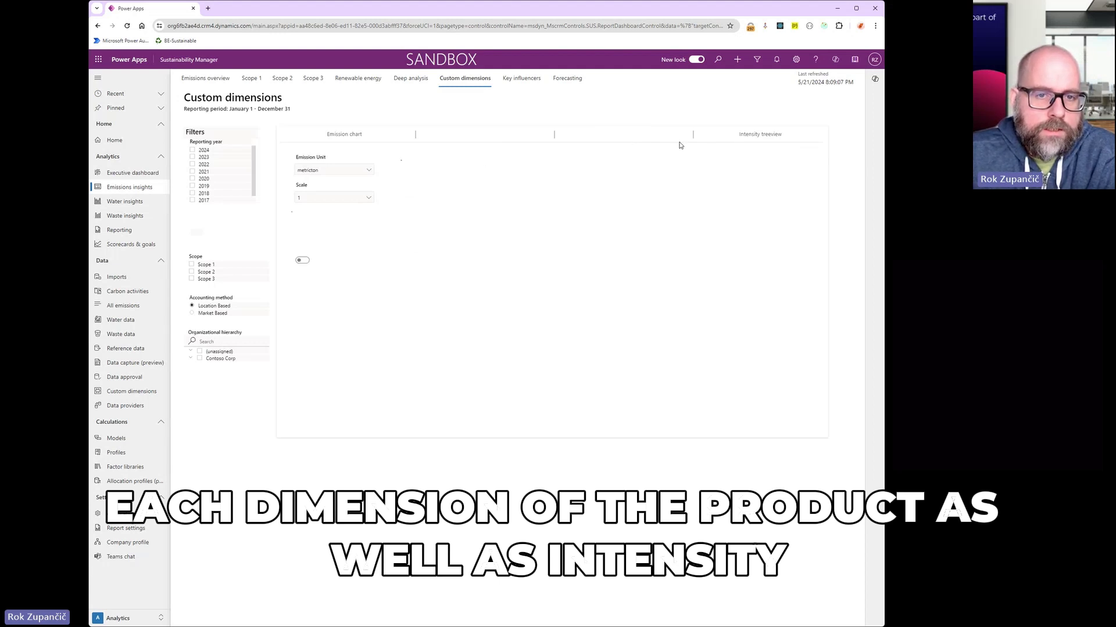
{"action": "left_click", "coordinate": [759, 137]}
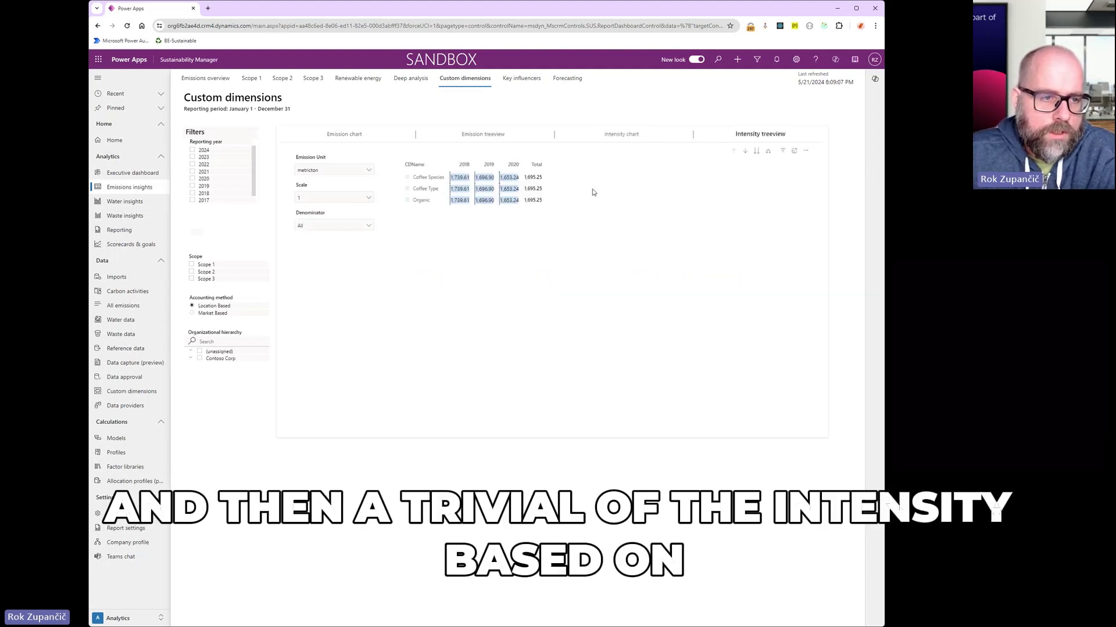
{"action": "left_click", "coordinate": [520, 82]}
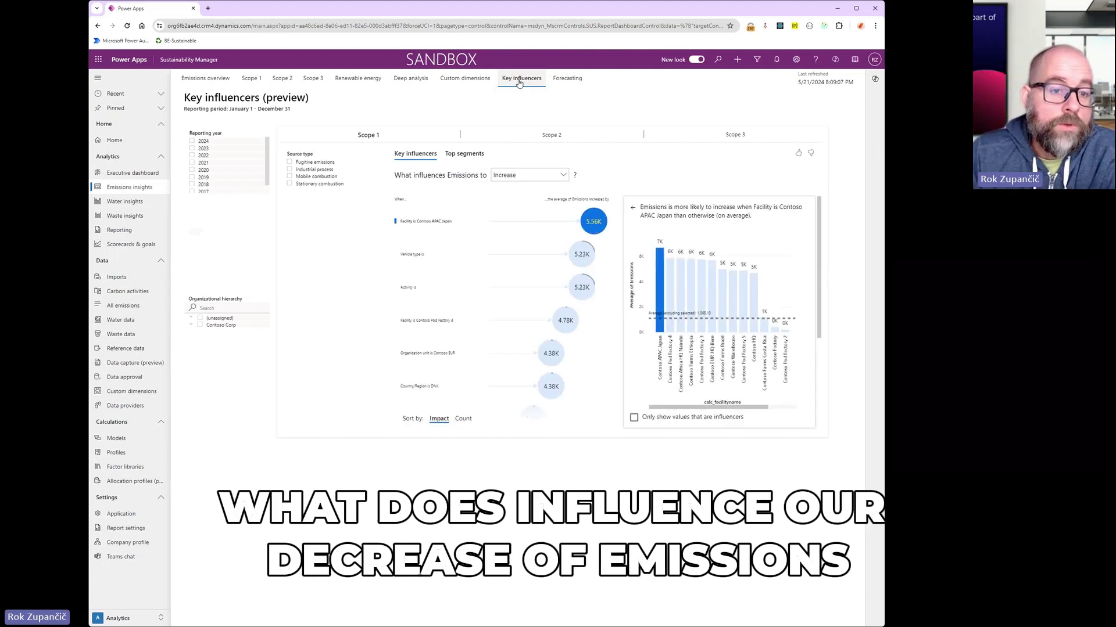
Show the Forecasting view of all emissions from 2018 with the band projected beyond 2023
{"action": "left_click", "coordinate": [563, 83]}
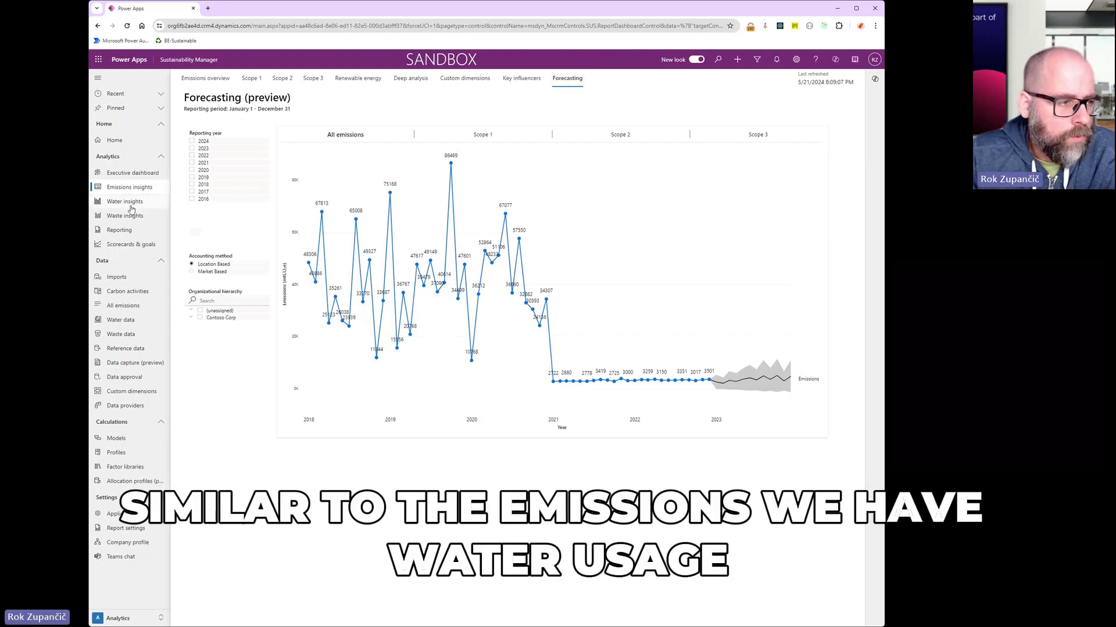
View the water quantity, water quality, forecasting and revenue-intensity insights pages in turn
{"action": "left_click", "coordinate": [132, 203]}
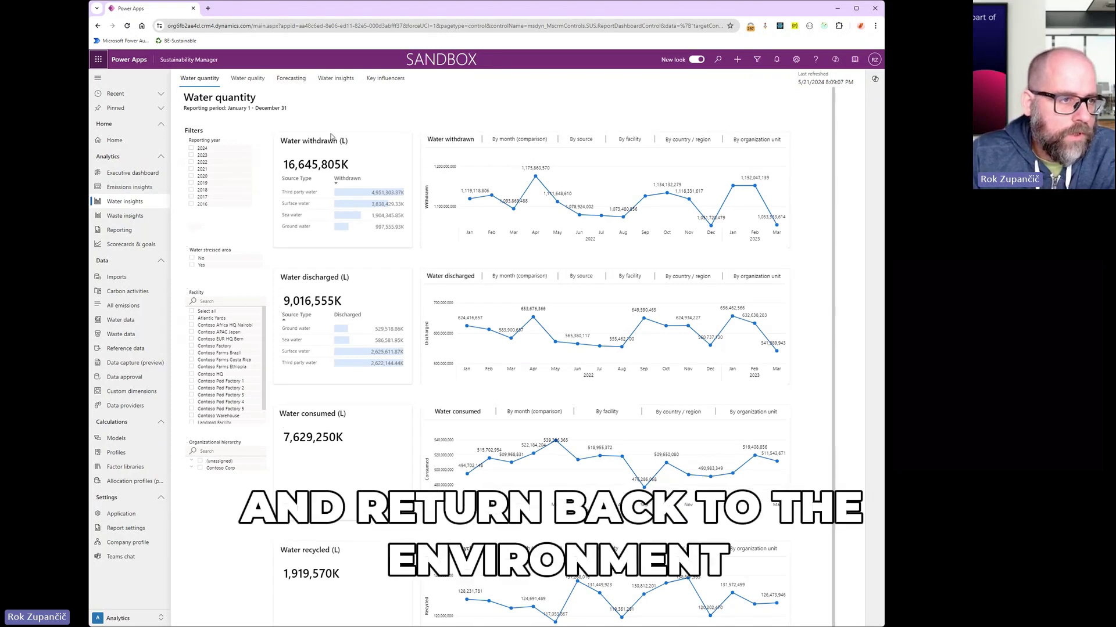
{"action": "left_click", "coordinate": [259, 79]}
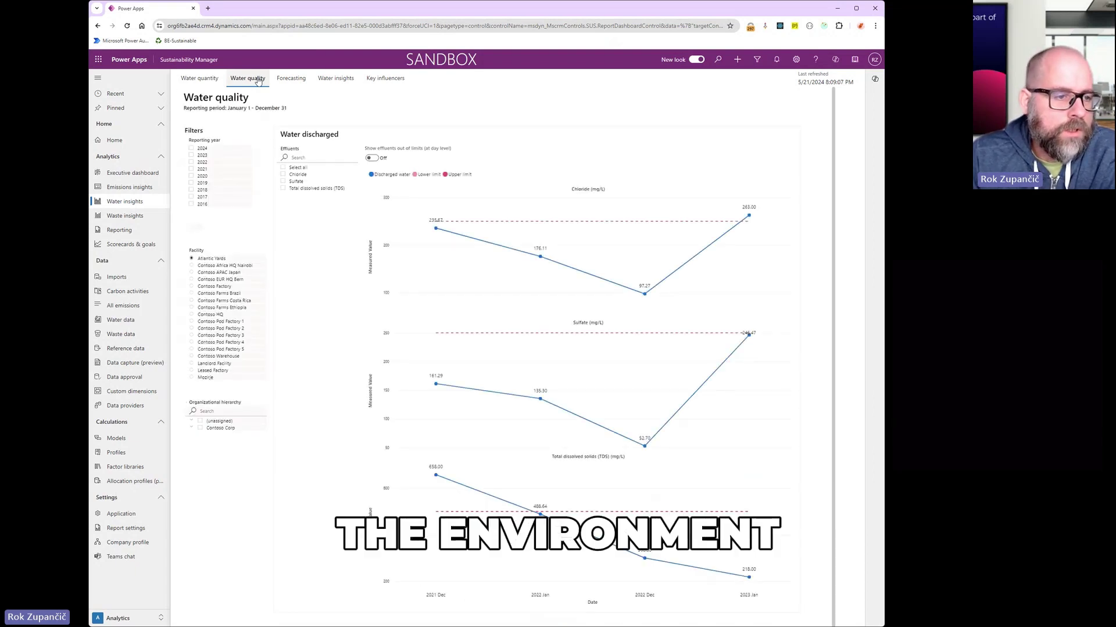
{"action": "left_click", "coordinate": [293, 79]}
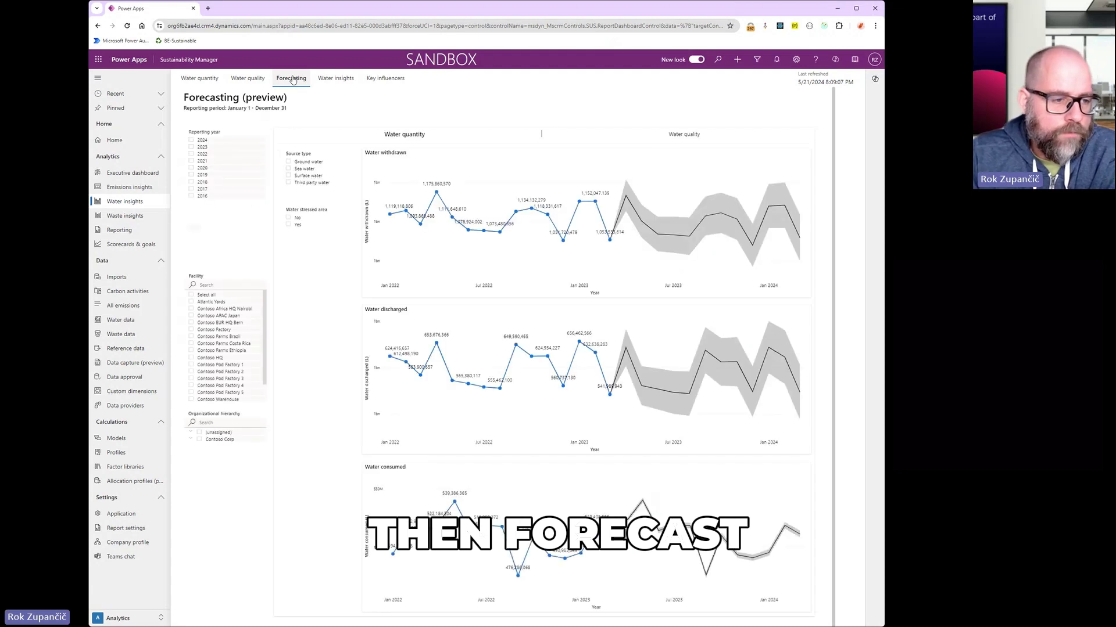
{"action": "left_click", "coordinate": [344, 81]}
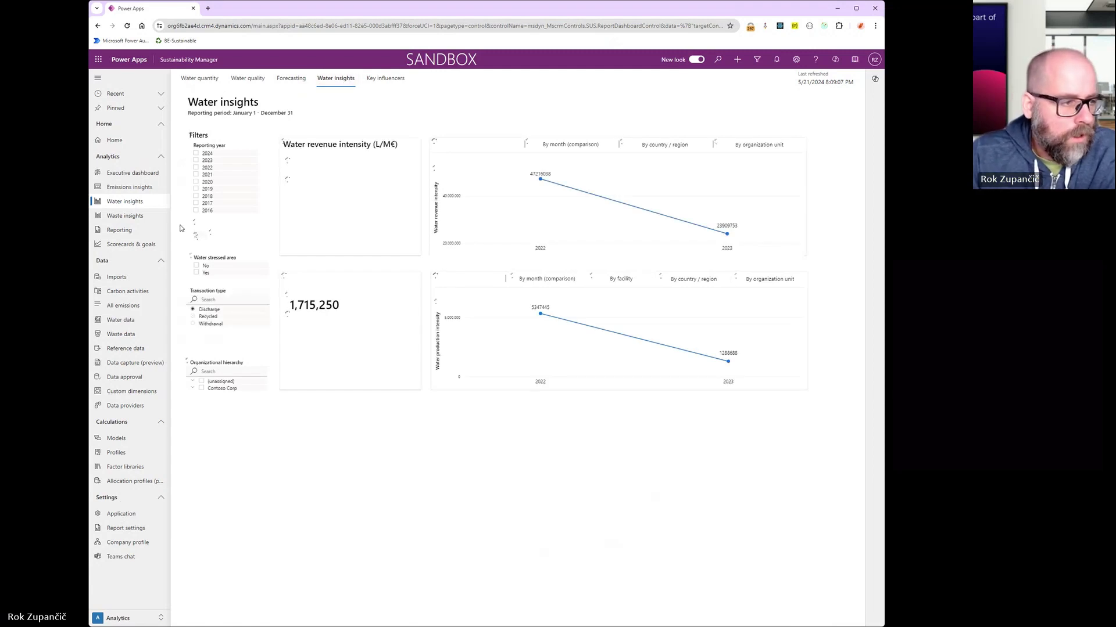
Show the Waste insights quantity page: 78,366K generated, 13,333K disposed, 65,032K recovered
{"action": "left_click", "coordinate": [145, 223]}
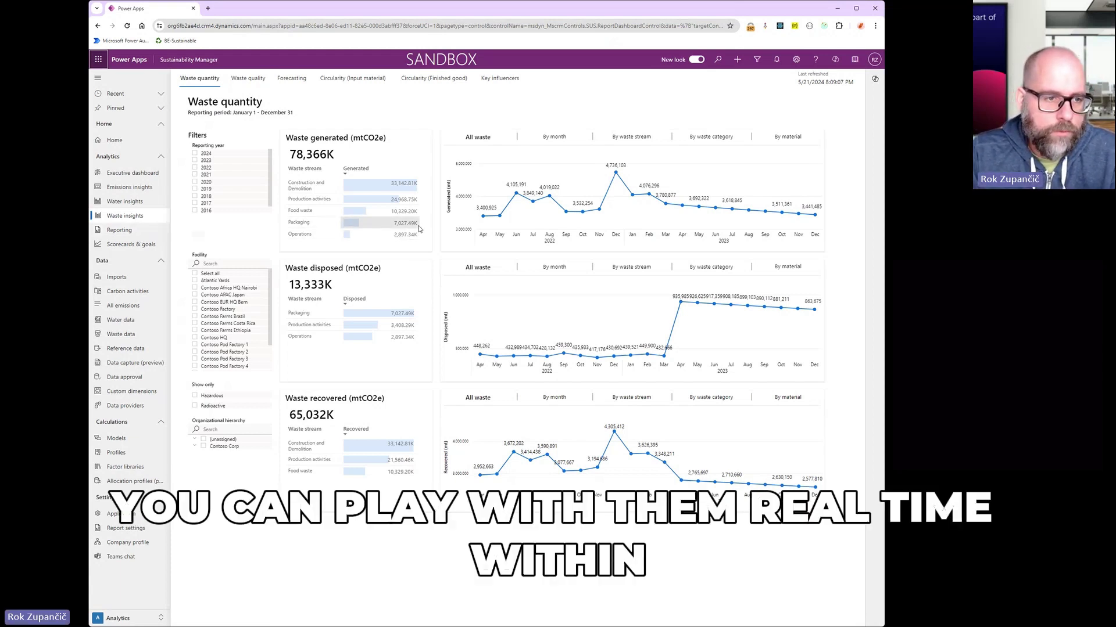
Select the CSRD 2021 report in the Active reports list under Reporting
{"action": "left_click", "coordinate": [135, 235]}
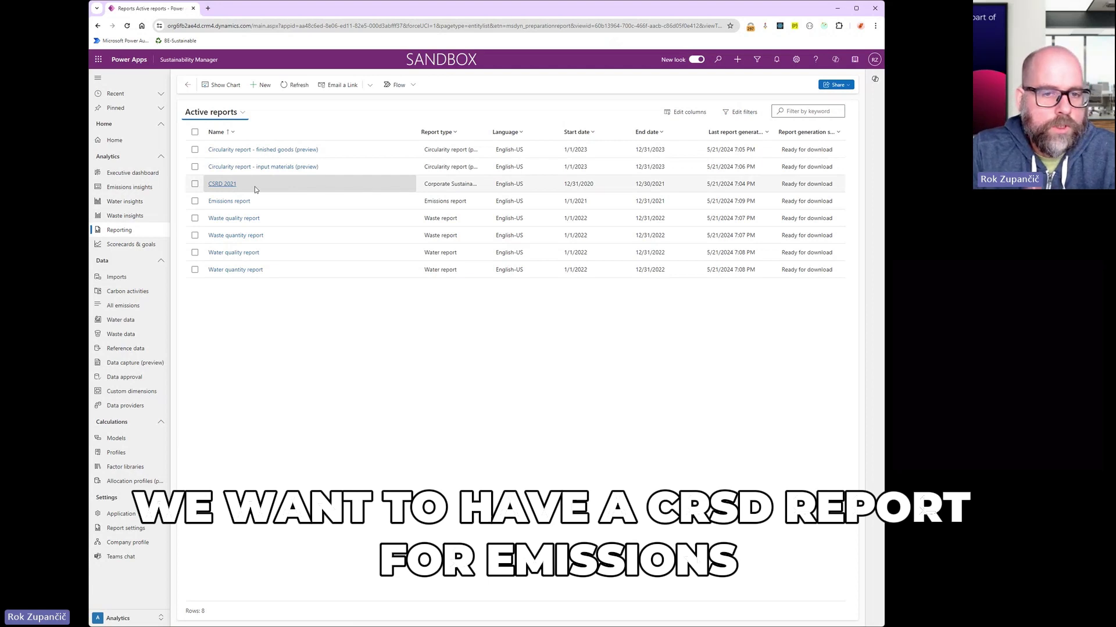
{"action": "left_click", "coordinate": [308, 184]}
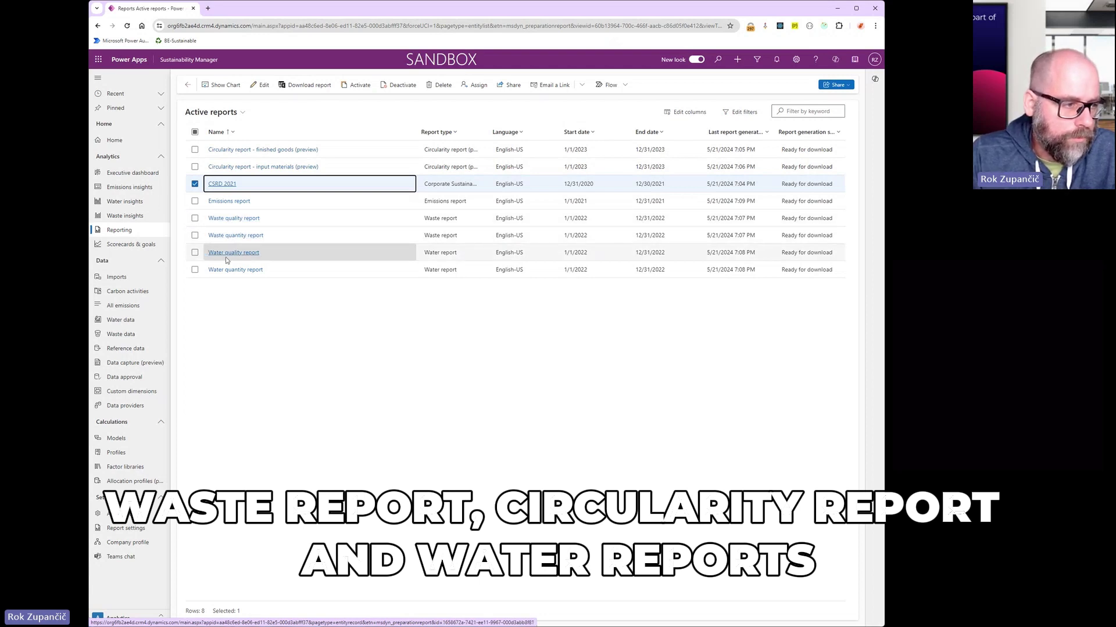
Review the goals in Scorecards & goals, then list the scorecards, including Carbon reduction plan 2030
{"action": "left_click", "coordinate": [151, 250]}
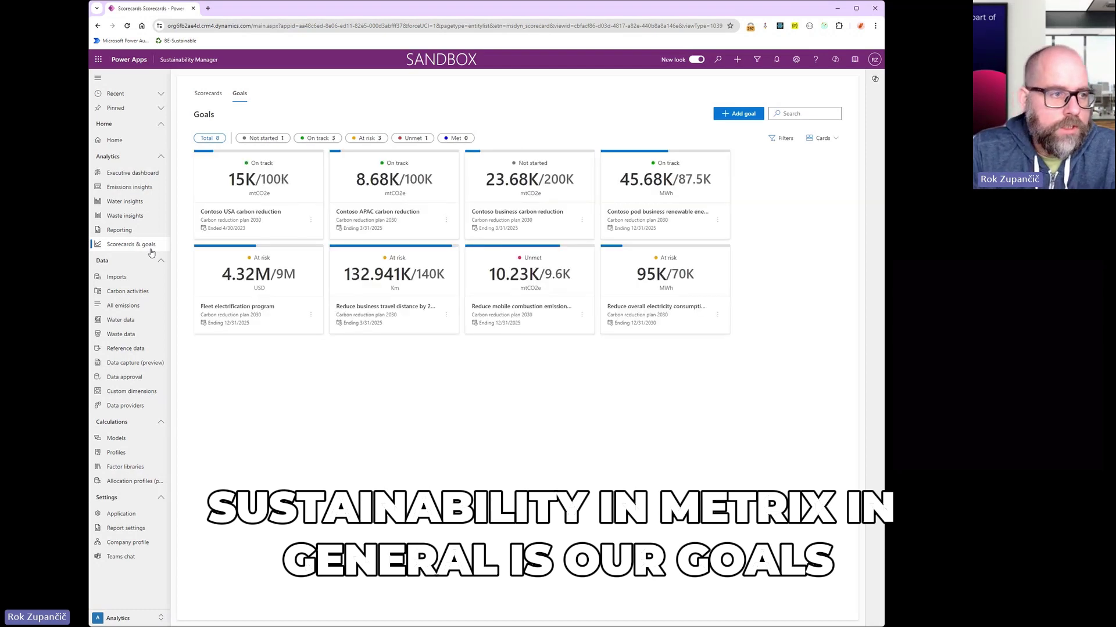
{"action": "left_click", "coordinate": [216, 102]}
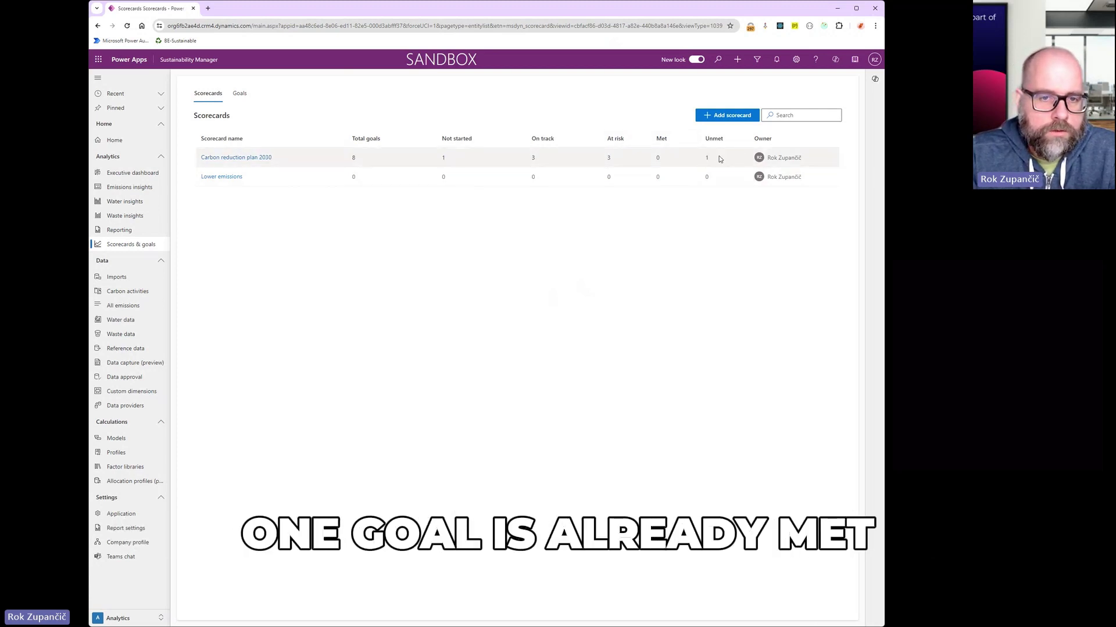
Expand Contoso business carbon reduction in the Carbon reduction plan 2030 scorecard to show USA and APAC goals
{"action": "left_click", "coordinate": [243, 157]}
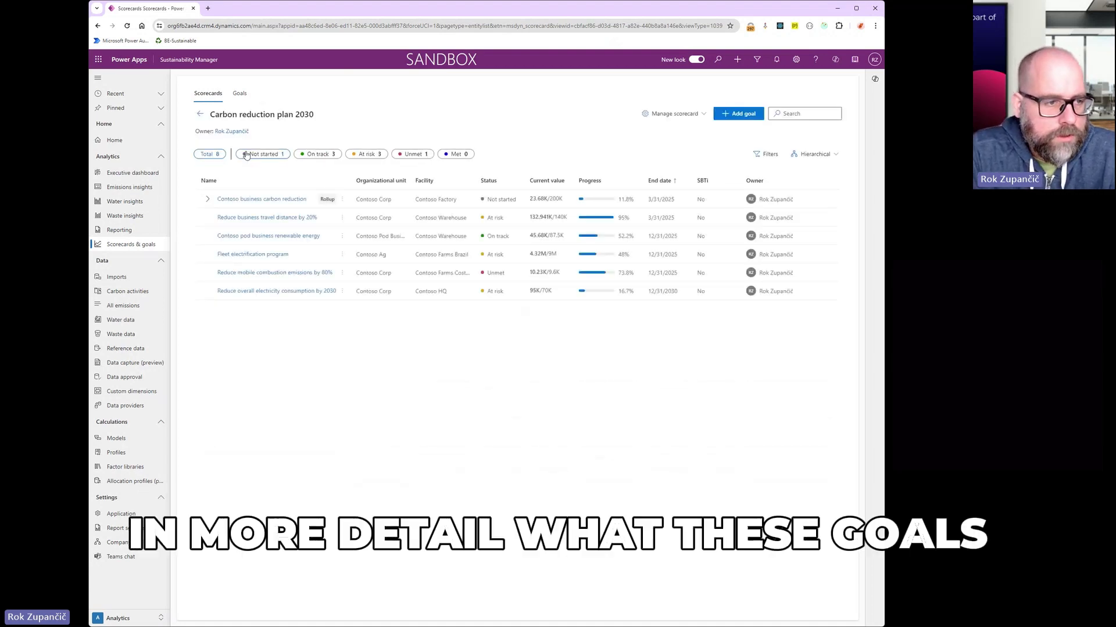
{"action": "left_click", "coordinate": [207, 200]}
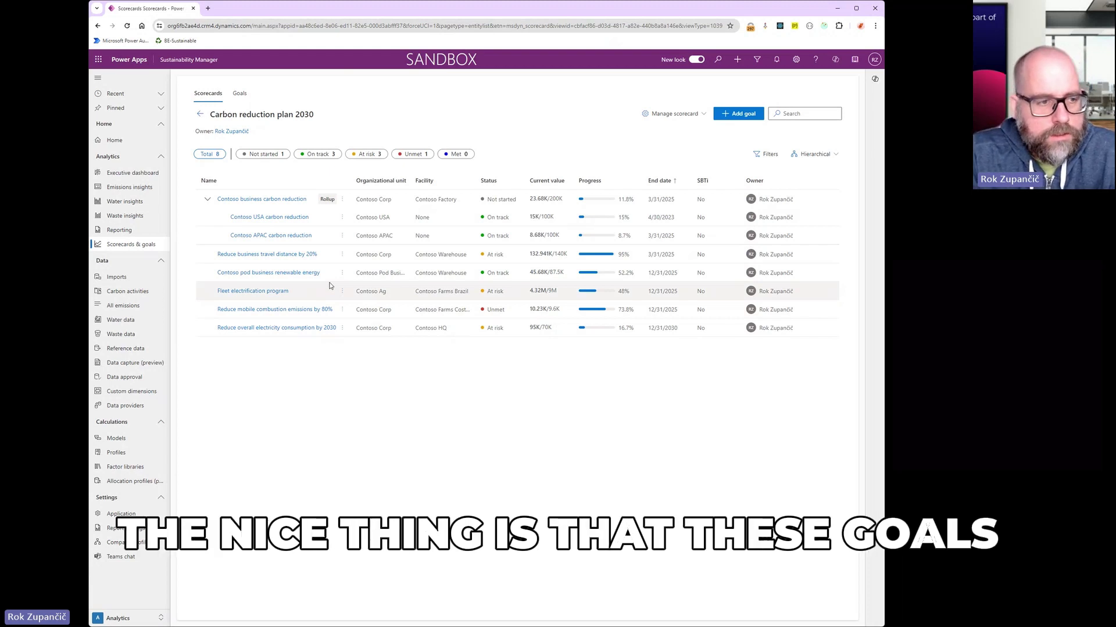
Show the Contoso USA carbon reduction goal: 15K of 100K mtCO2e, on track, two check-ins
{"action": "left_click", "coordinate": [282, 218]}
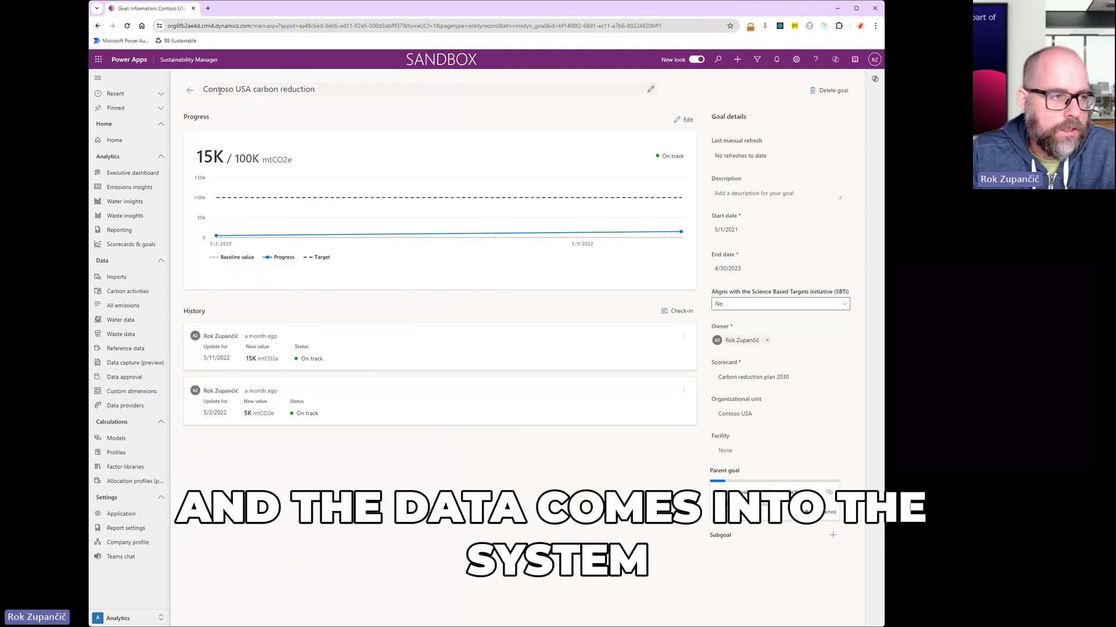
Go back to the scorecard, then show the executive dashboard with 1,548,868 mtCO2e and 55.97% renewable energy
{"action": "left_click", "coordinate": [191, 93]}
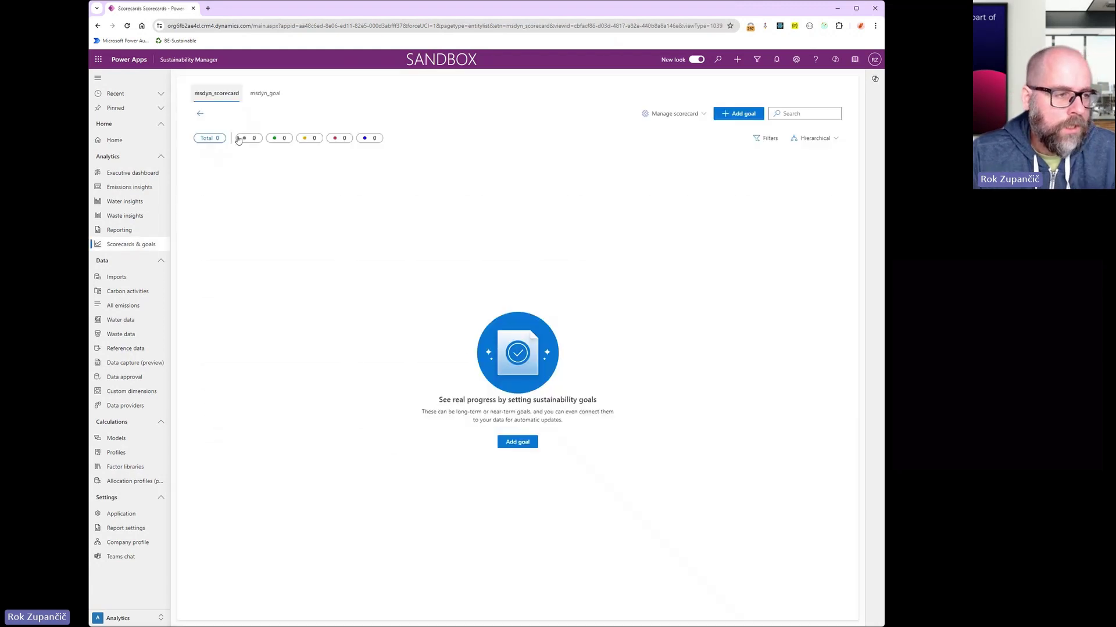
{"action": "left_click", "coordinate": [135, 174]}
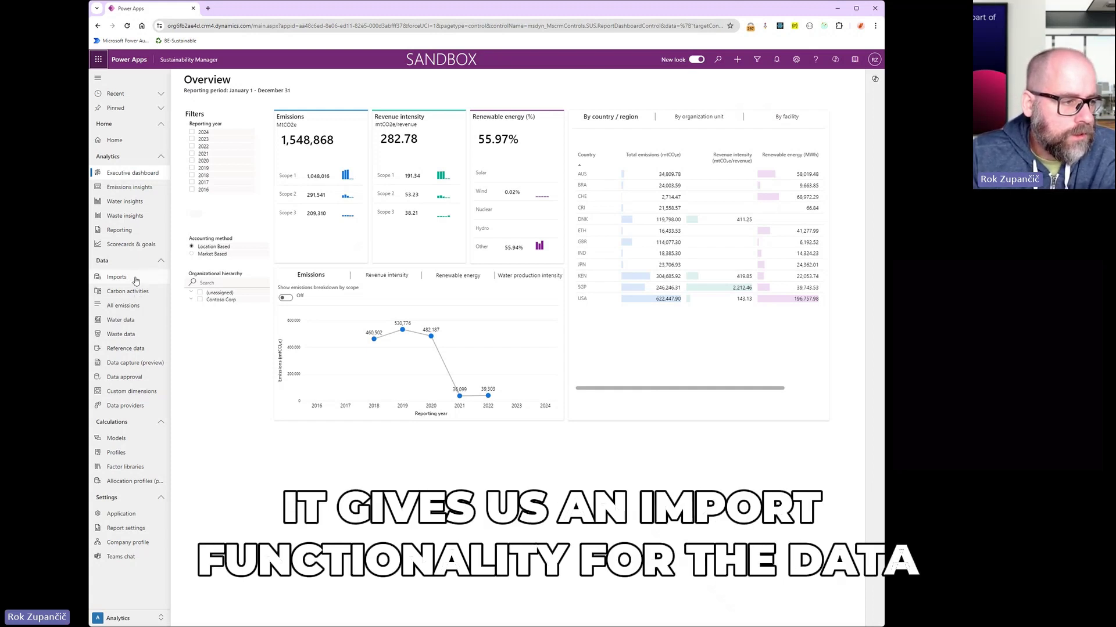
Glance at the Power Query templates, then select the 2016 Electricity row in Data imports
{"action": "left_click", "coordinate": [135, 281]}
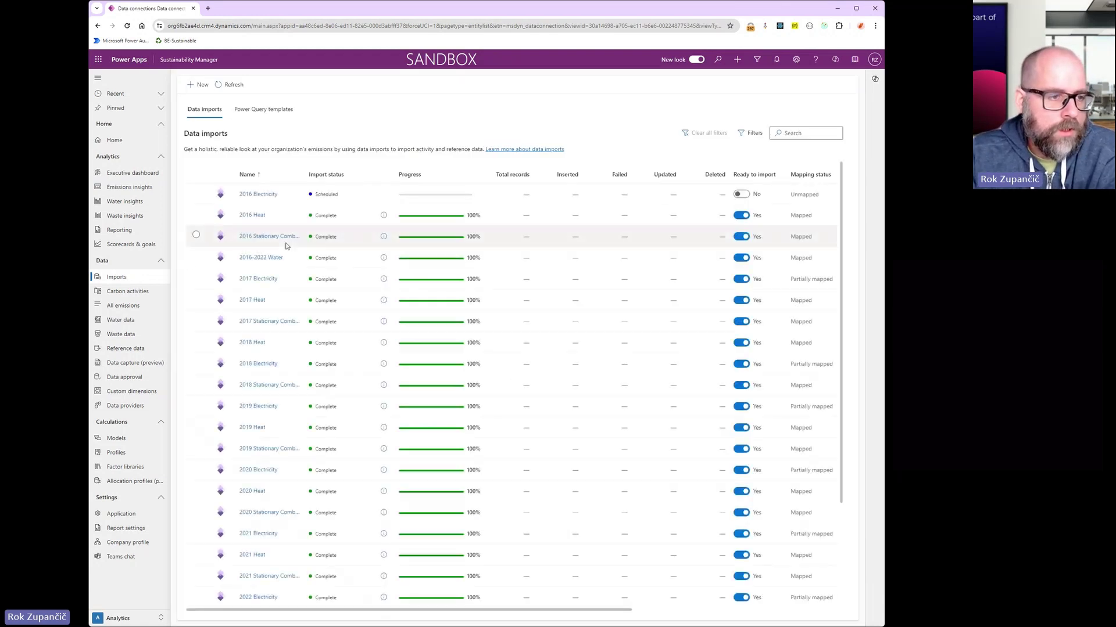
{"action": "left_click", "coordinate": [253, 120]}
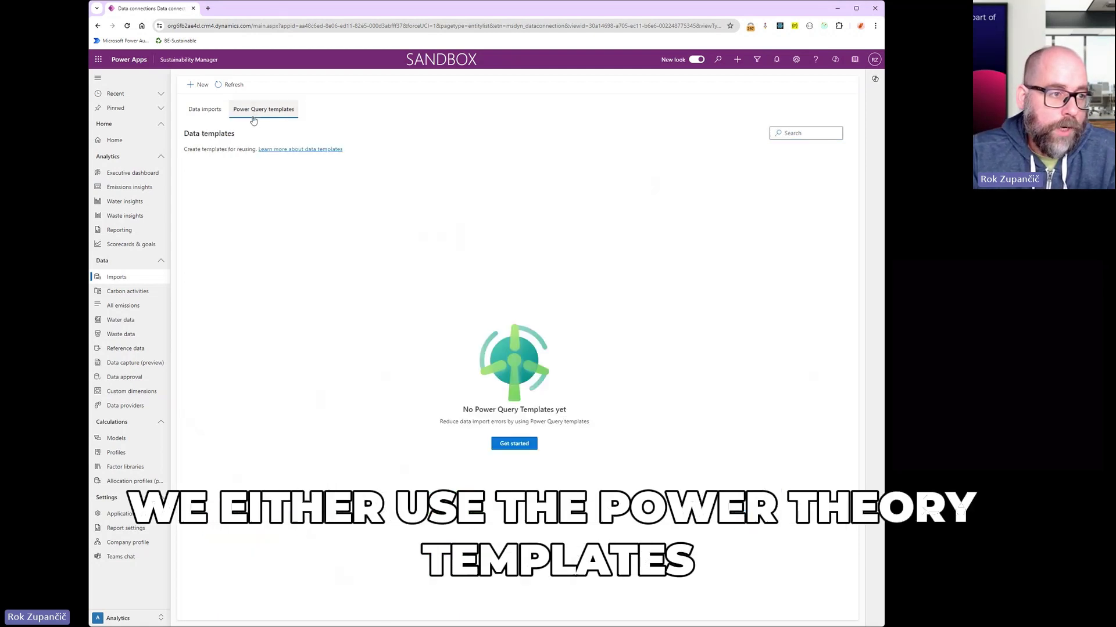
{"action": "left_click", "coordinate": [203, 113]}
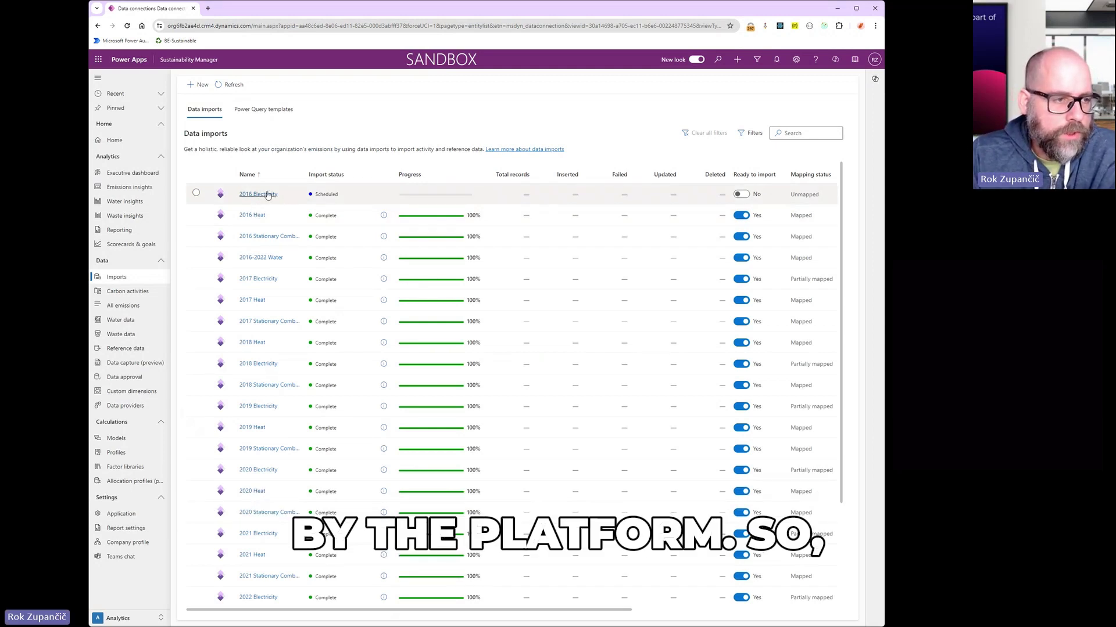
{"action": "left_click", "coordinate": [259, 198]}
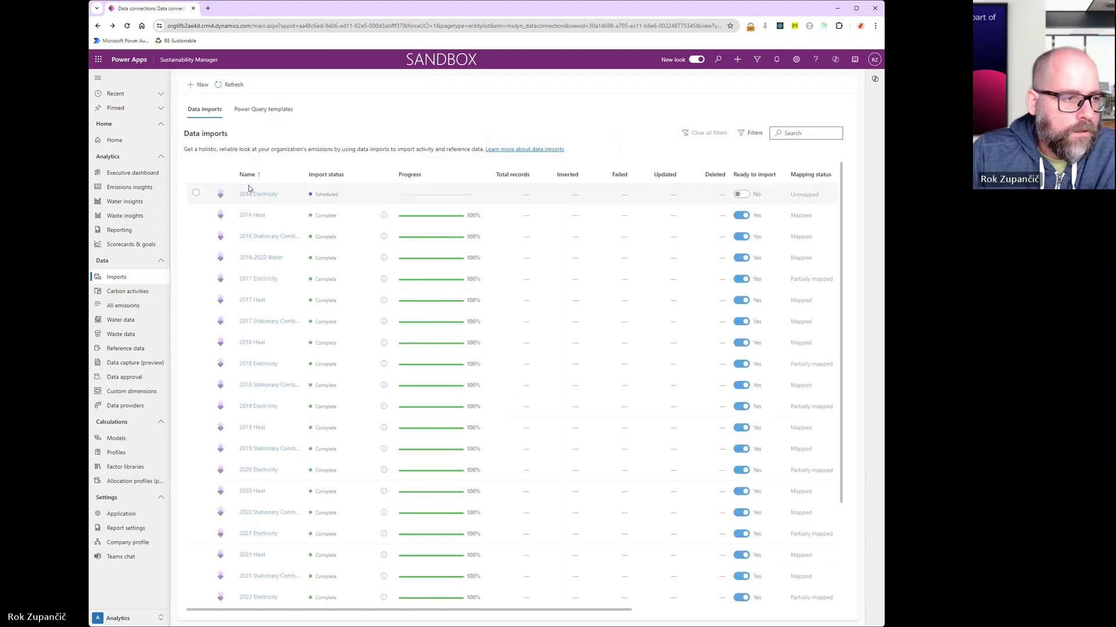
{"action": "left_click", "coordinate": [196, 192]}
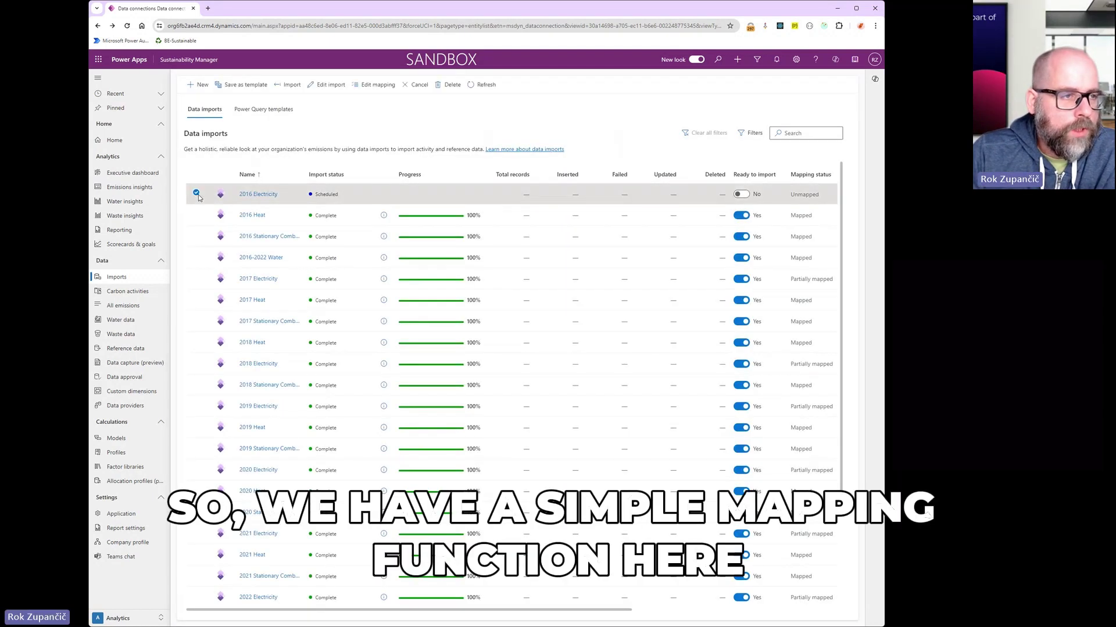
{"action": "left_click", "coordinate": [365, 87]}
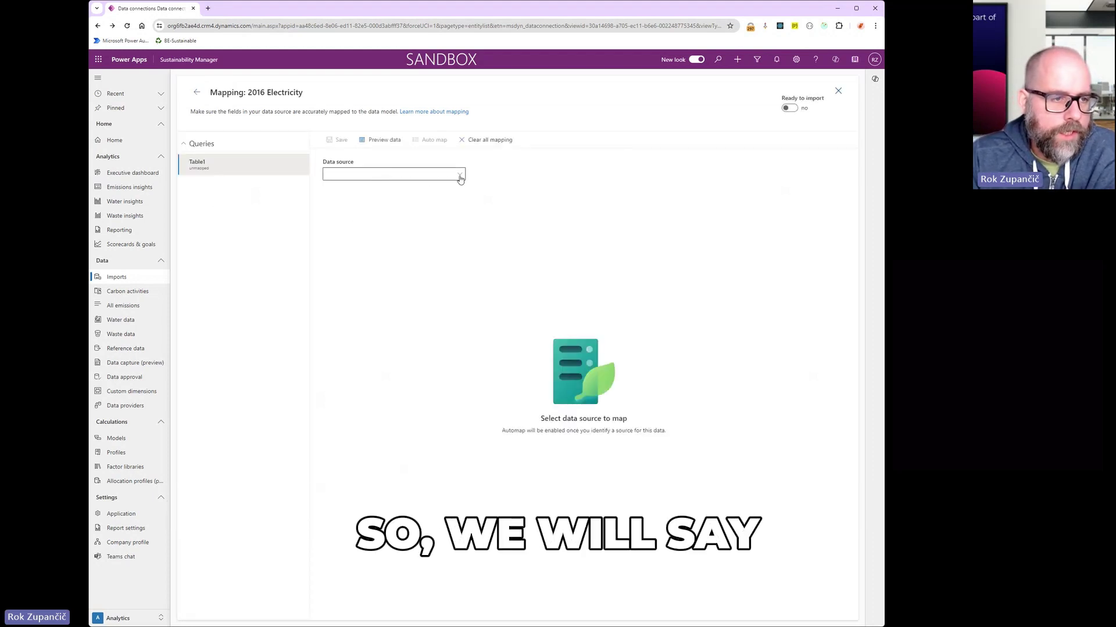
{"action": "left_click", "coordinate": [459, 176]}
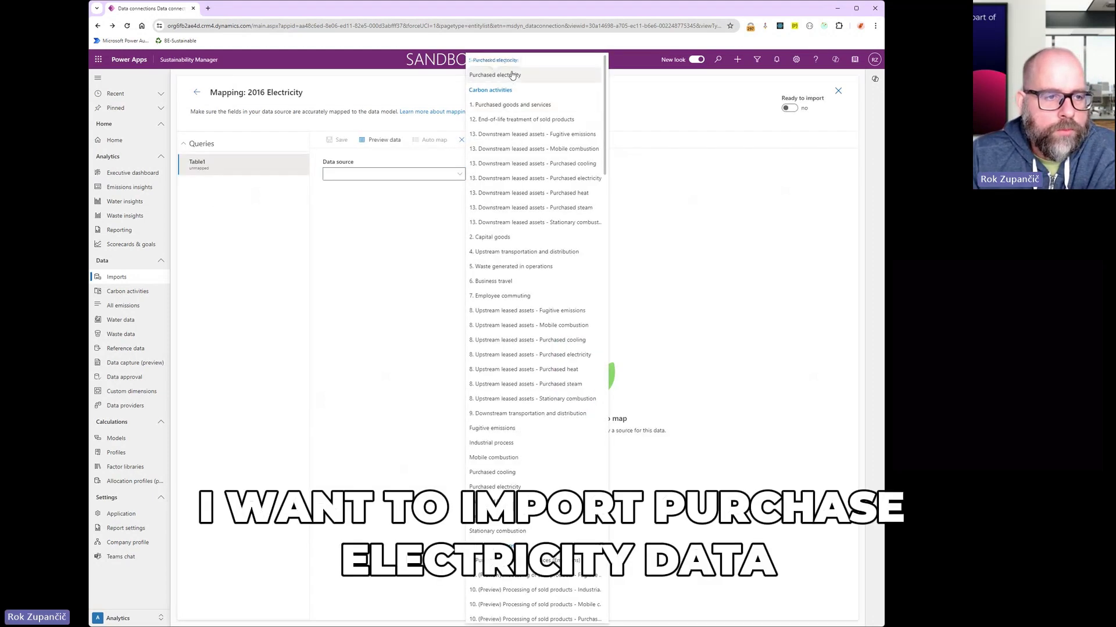
{"action": "left_click", "coordinate": [522, 75]}
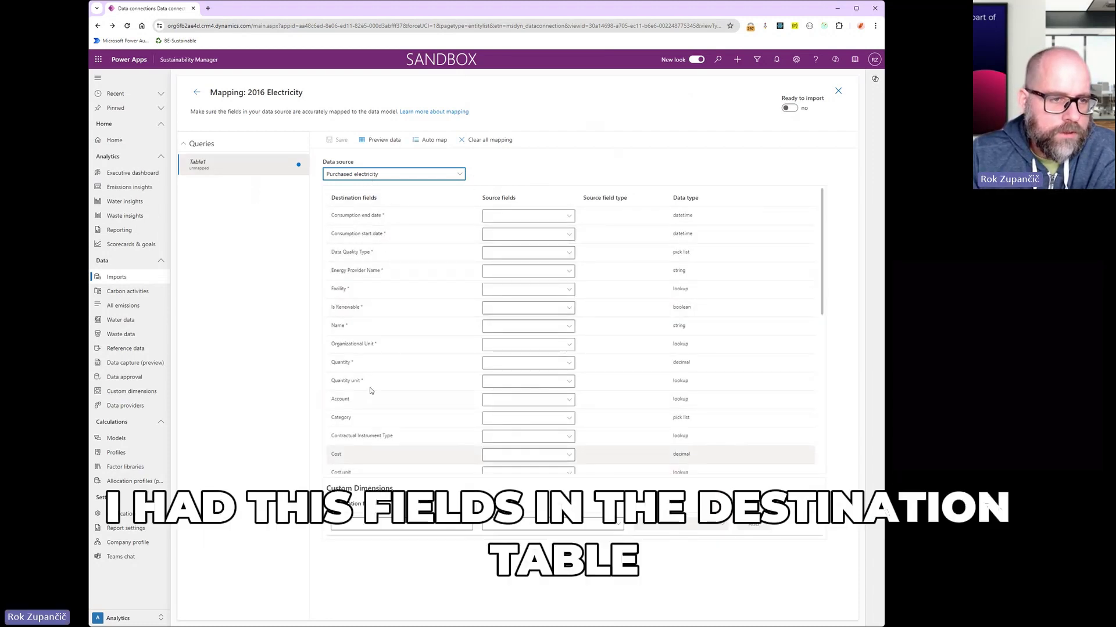
{"action": "left_click", "coordinate": [435, 141]}
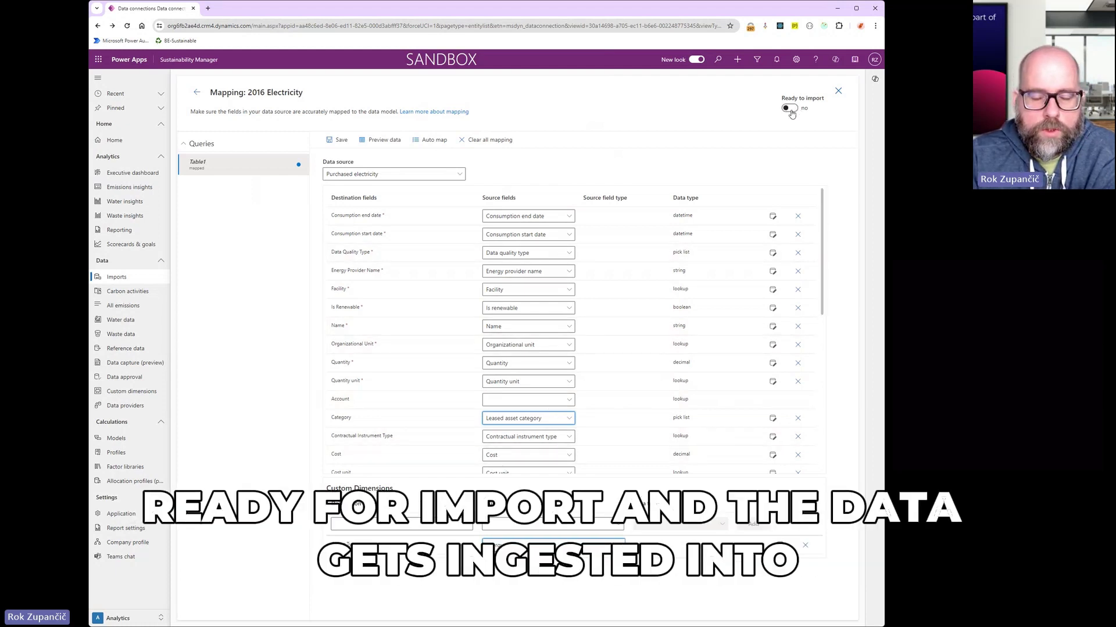
{"action": "left_click", "coordinate": [838, 92]}
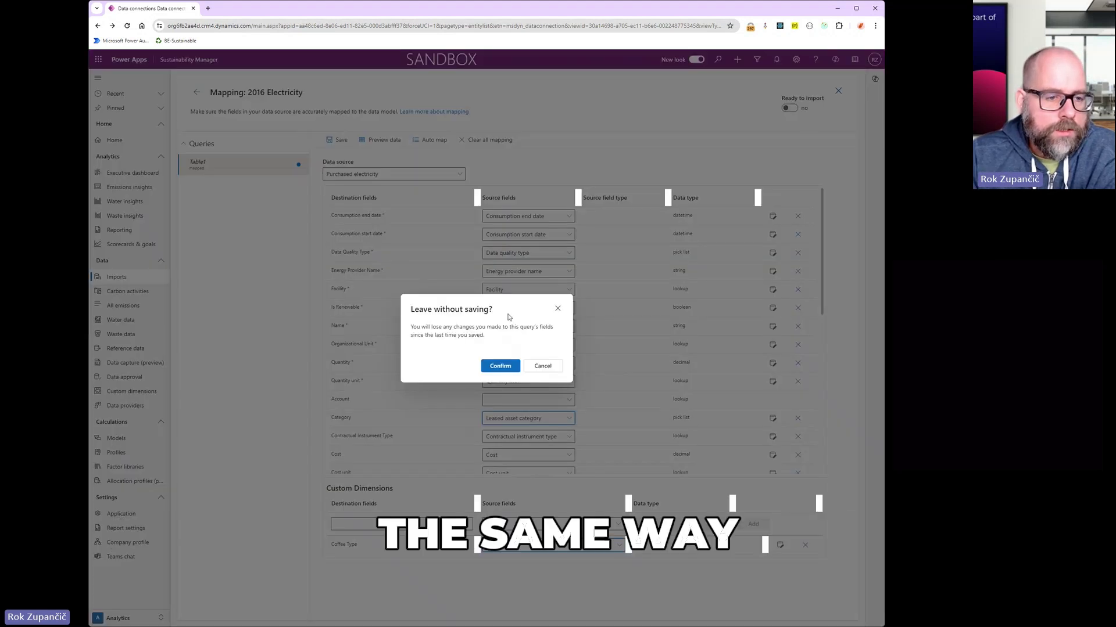
{"action": "left_click", "coordinate": [501, 366]}
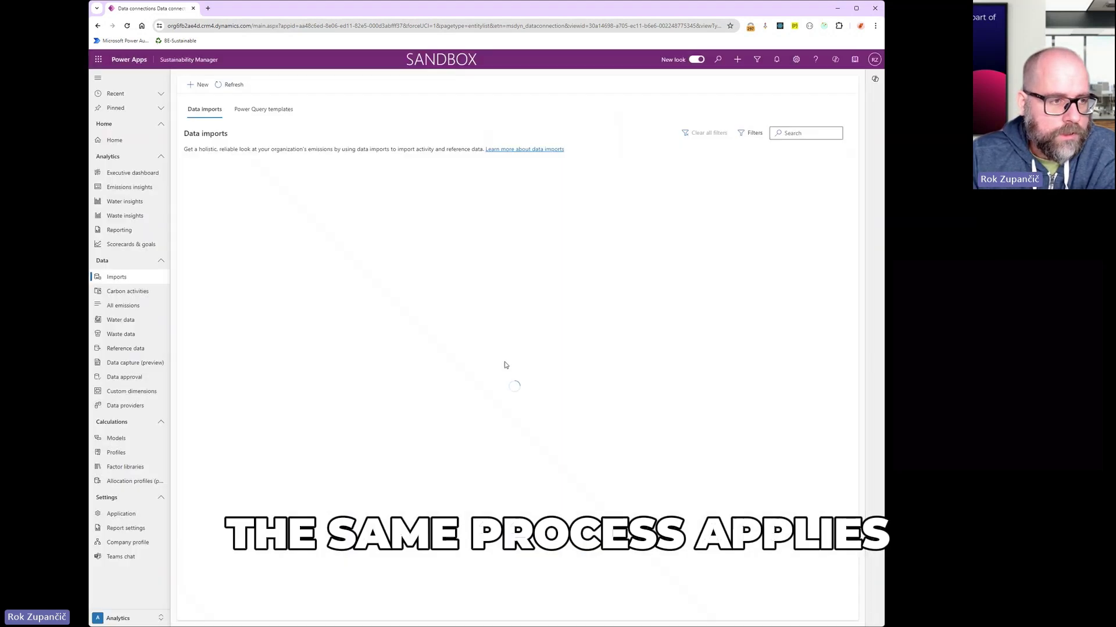
Show the Carbon activities page with emission sources grouped by scope, dismissing the intro tip
{"action": "left_click", "coordinate": [134, 295]}
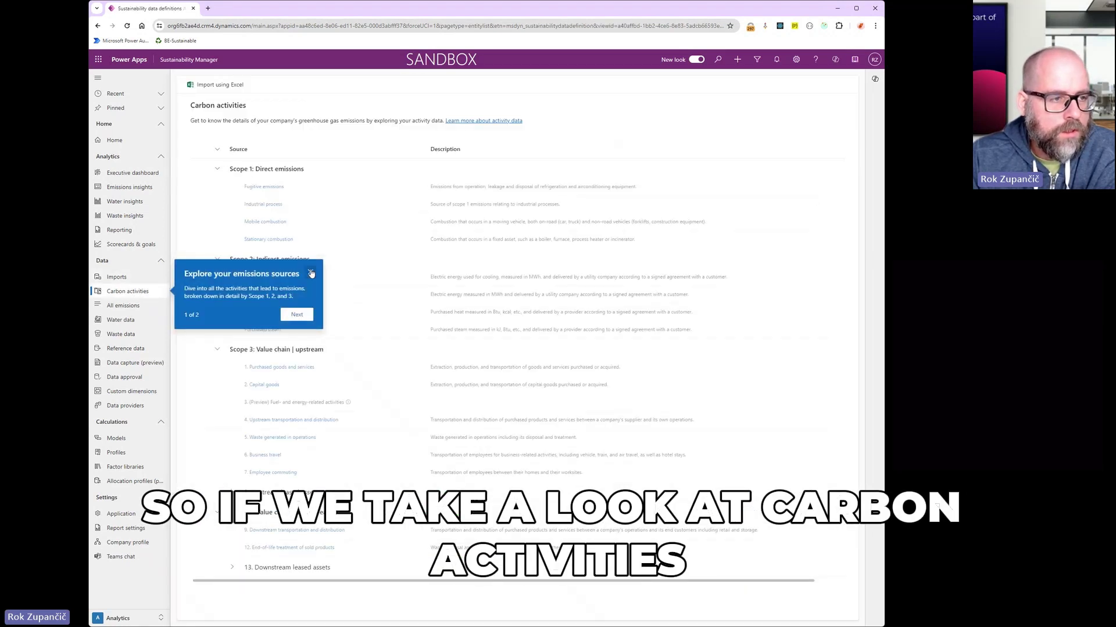
{"action": "left_click", "coordinate": [310, 272]}
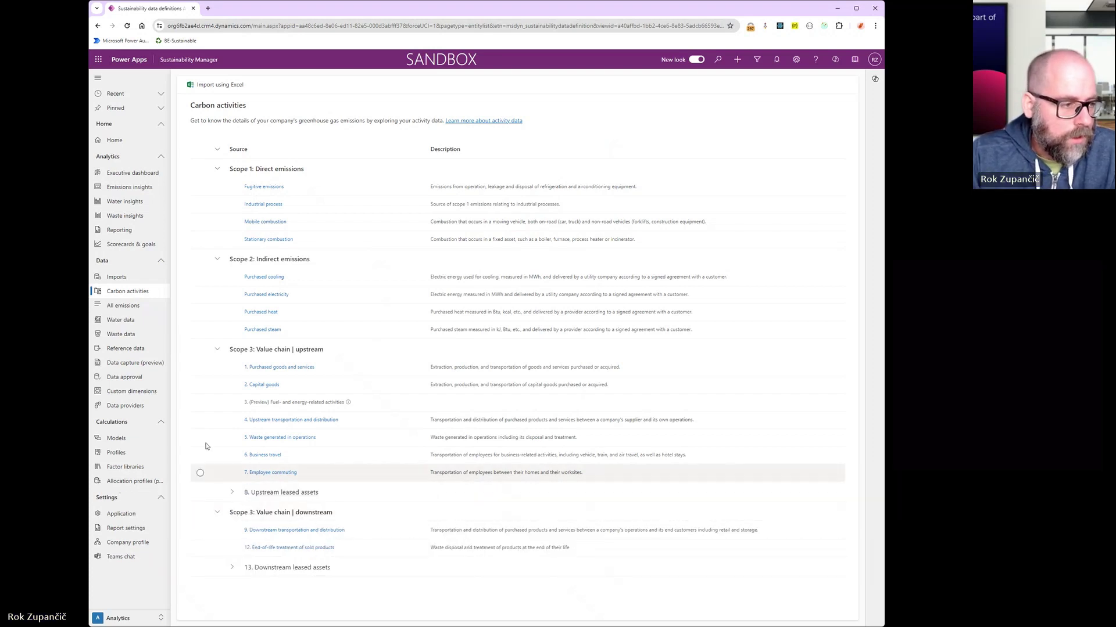
Show the All emissions list of 10,083 calculated emission records across Scopes 1–3
{"action": "left_click", "coordinate": [144, 313]}
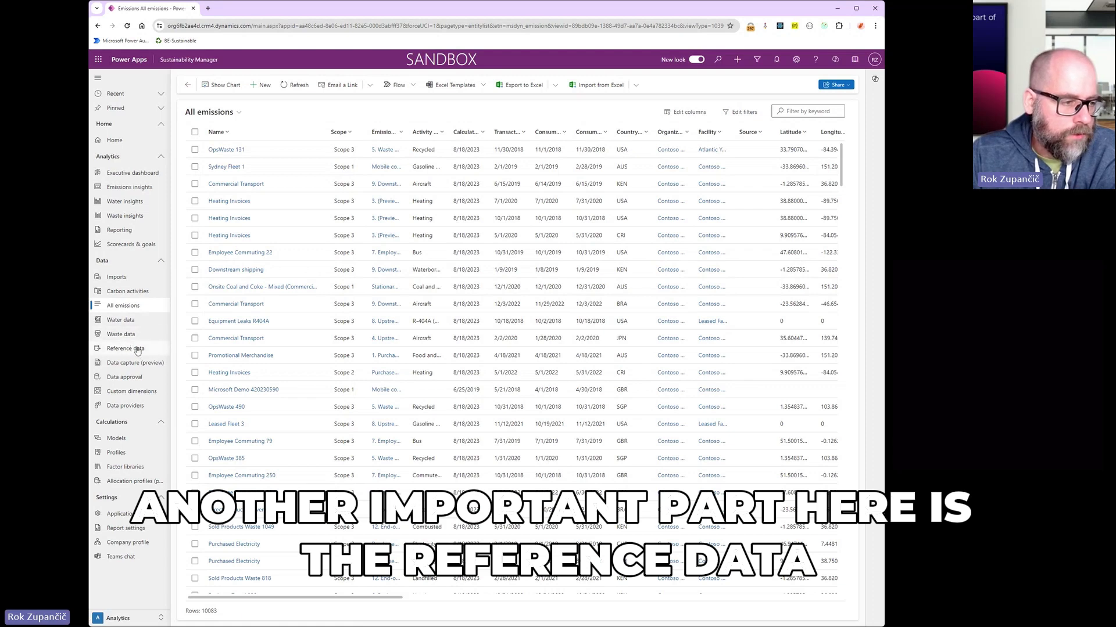
Show the Reference data page listing emission factors, facilities and other sources with connection counts
{"action": "left_click", "coordinate": [137, 349]}
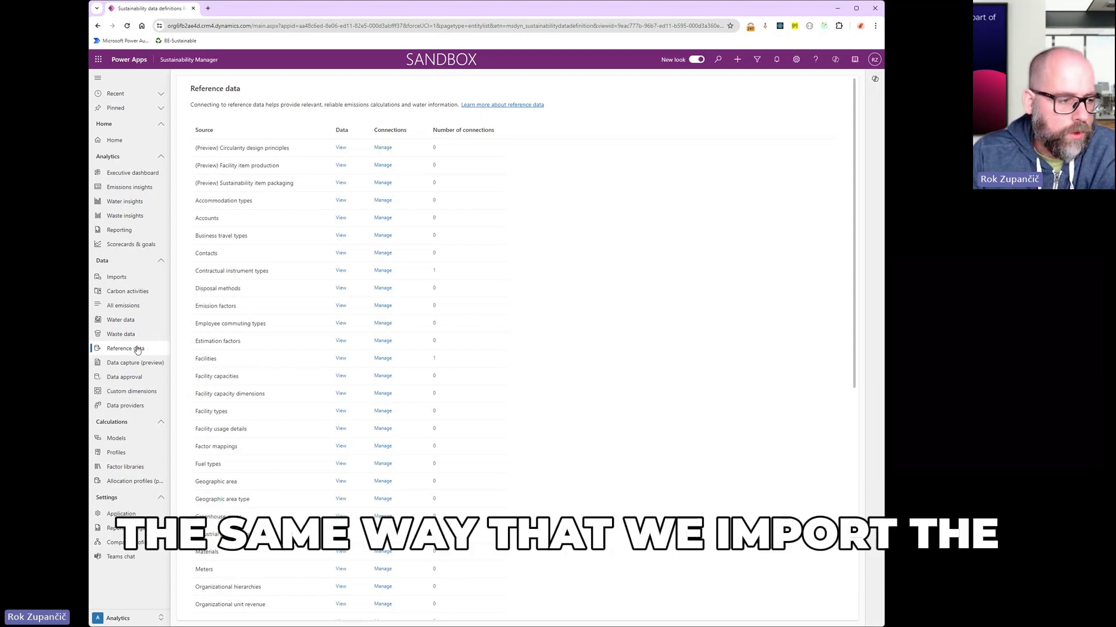
Show the Data approval settings, where approval is not required for any data definition
{"action": "left_click", "coordinate": [137, 377]}
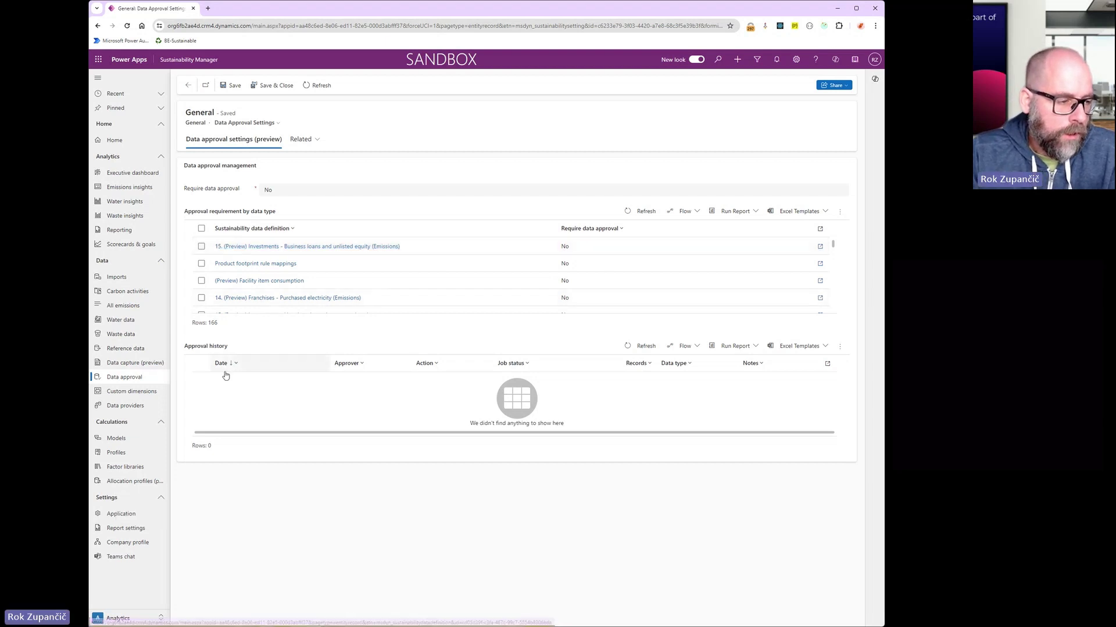
List the data providers Arcadia, Ecolab, EcoVadis and Emissions Impact Dashboard for Azure
{"action": "left_click", "coordinate": [150, 412]}
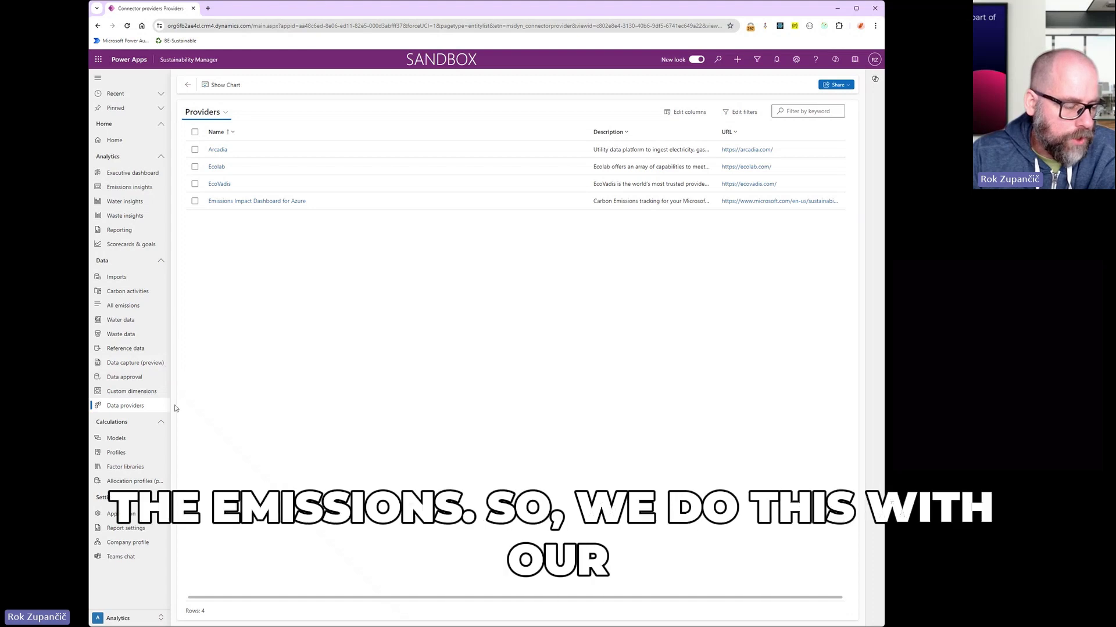
Open the '1. Waste in Operations with Custom Dimensions' model and check its Robusta Coffee Species condition
{"action": "left_click", "coordinate": [138, 440]}
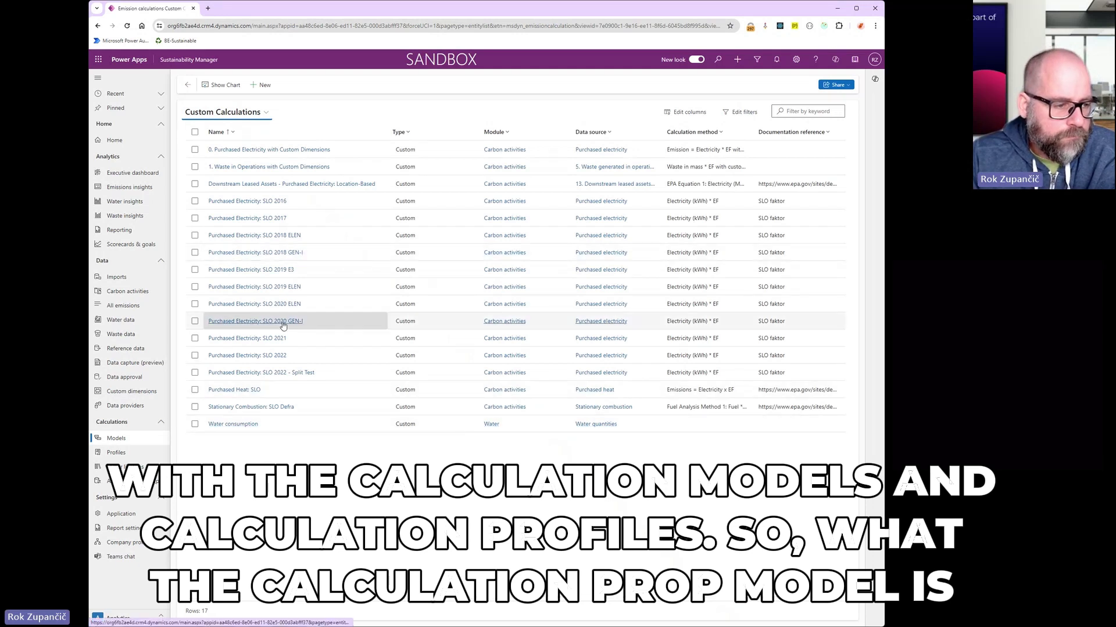
{"action": "left_click", "coordinate": [272, 169]}
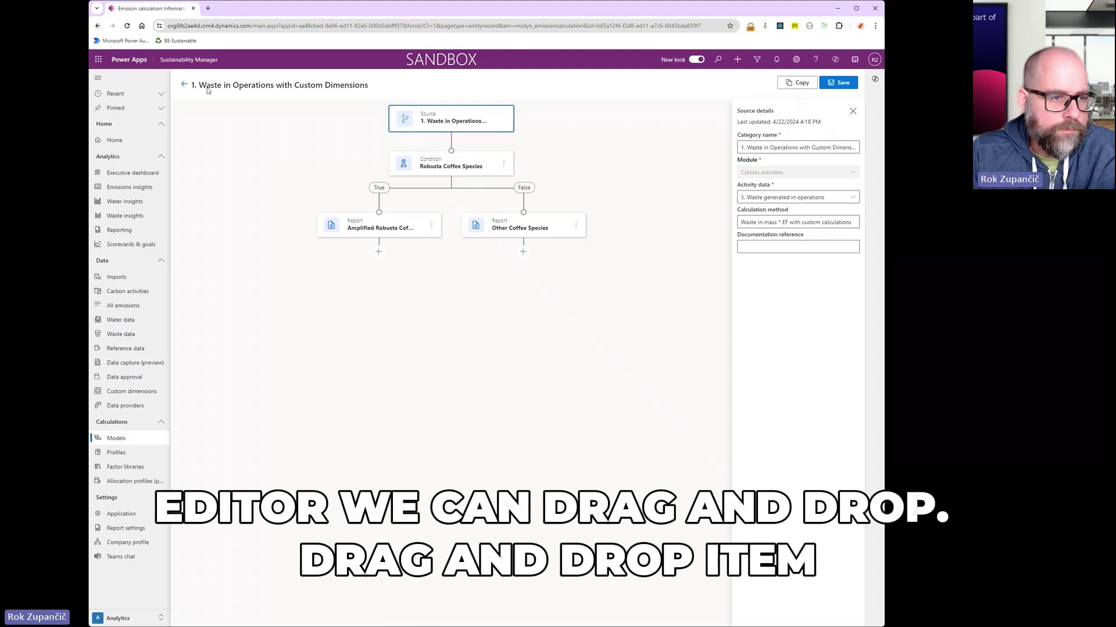
{"action": "left_click", "coordinate": [484, 173]}
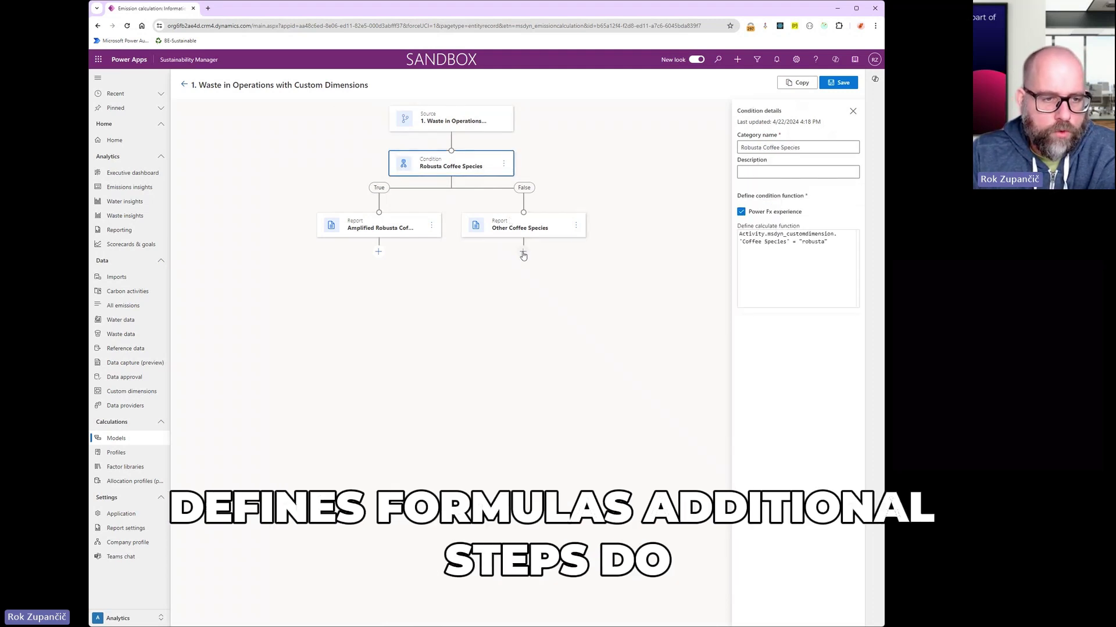
{"action": "left_click", "coordinate": [522, 253]}
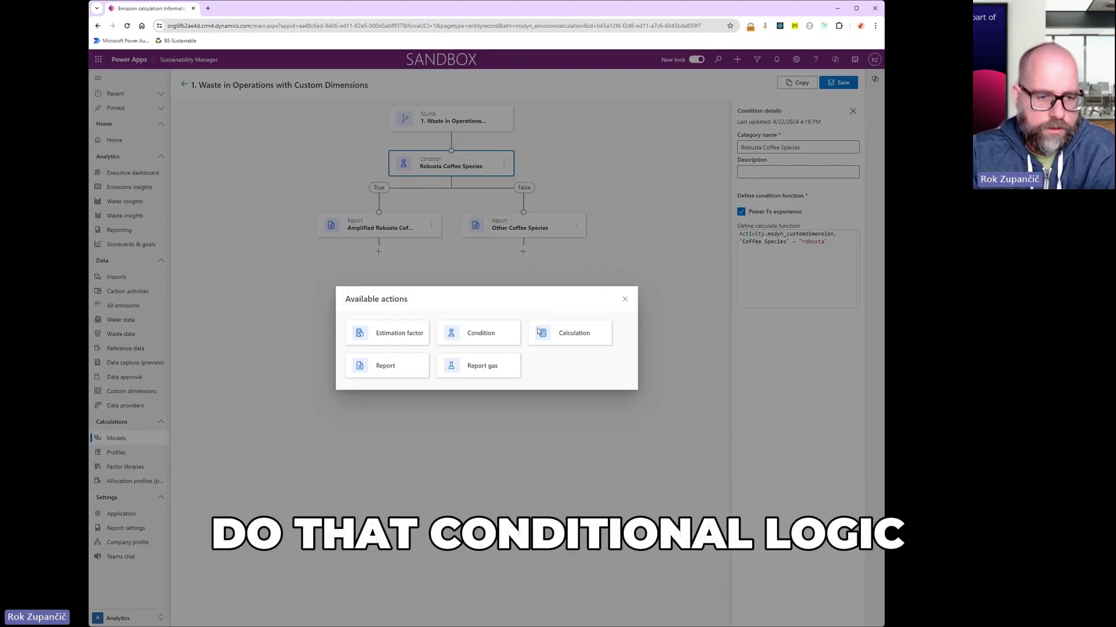
{"action": "left_click", "coordinate": [625, 299]}
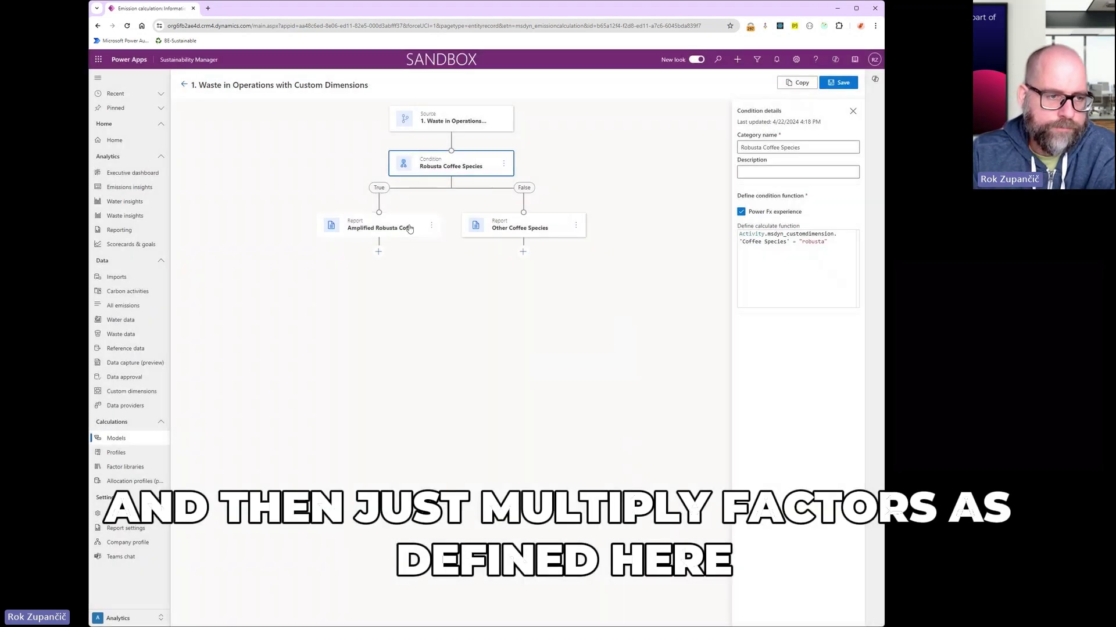
Inspect the Amplified Robusta Coffee and Other Coffee Species report steps and their formulas
{"action": "left_click", "coordinate": [409, 229]}
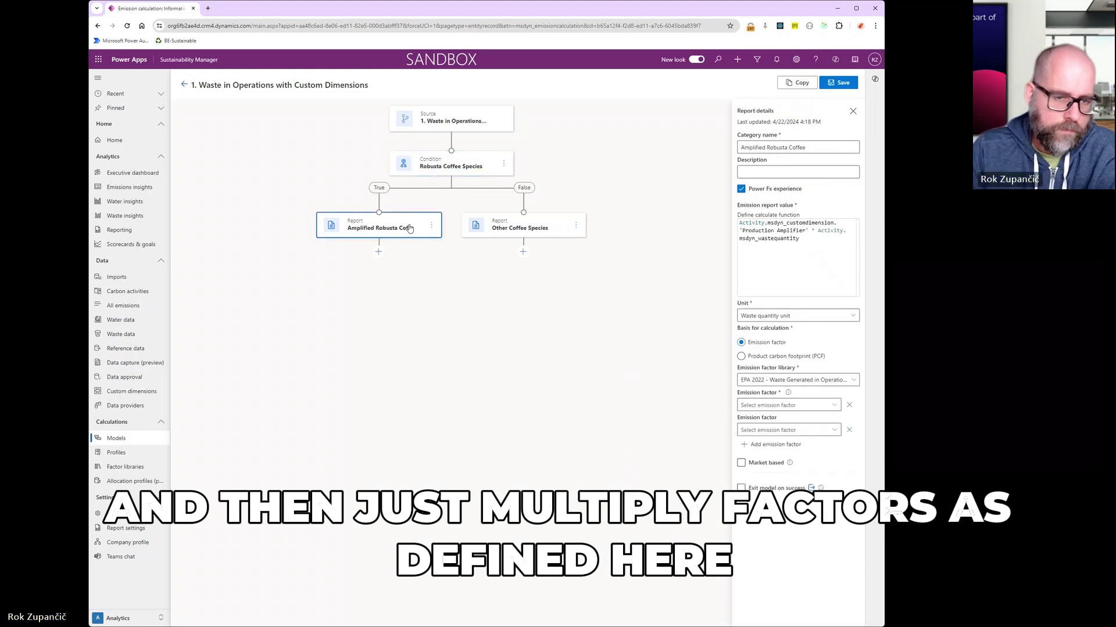
{"action": "left_click_drag", "start_coordinate": [807, 239], "coordinate": [733, 227]}
{"action": "left_click", "coordinate": [754, 279]}
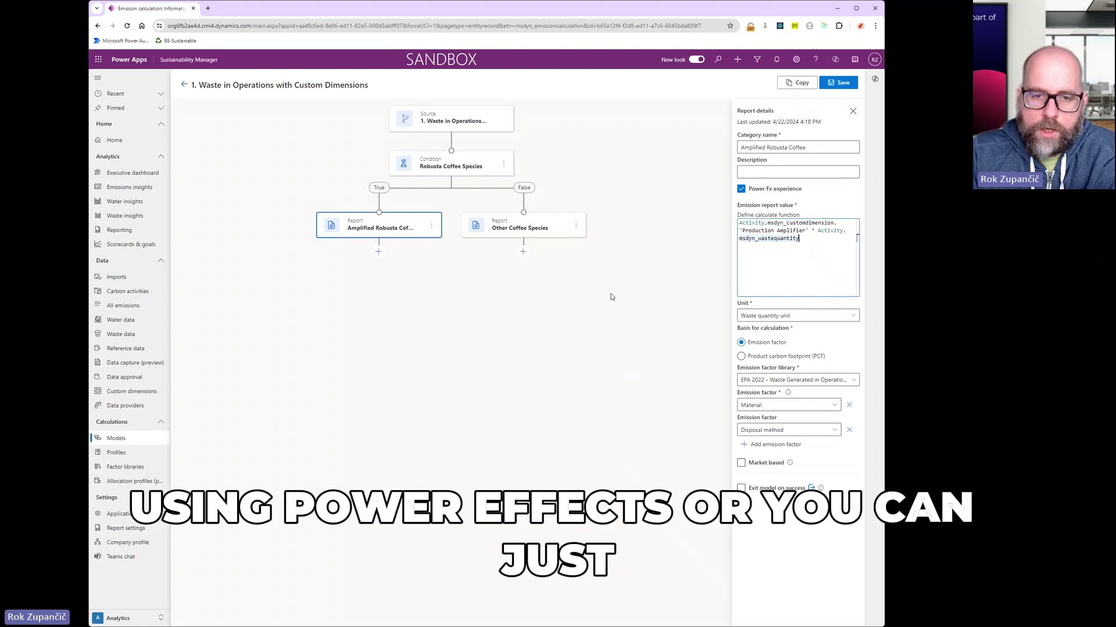
{"action": "left_click", "coordinate": [556, 224]}
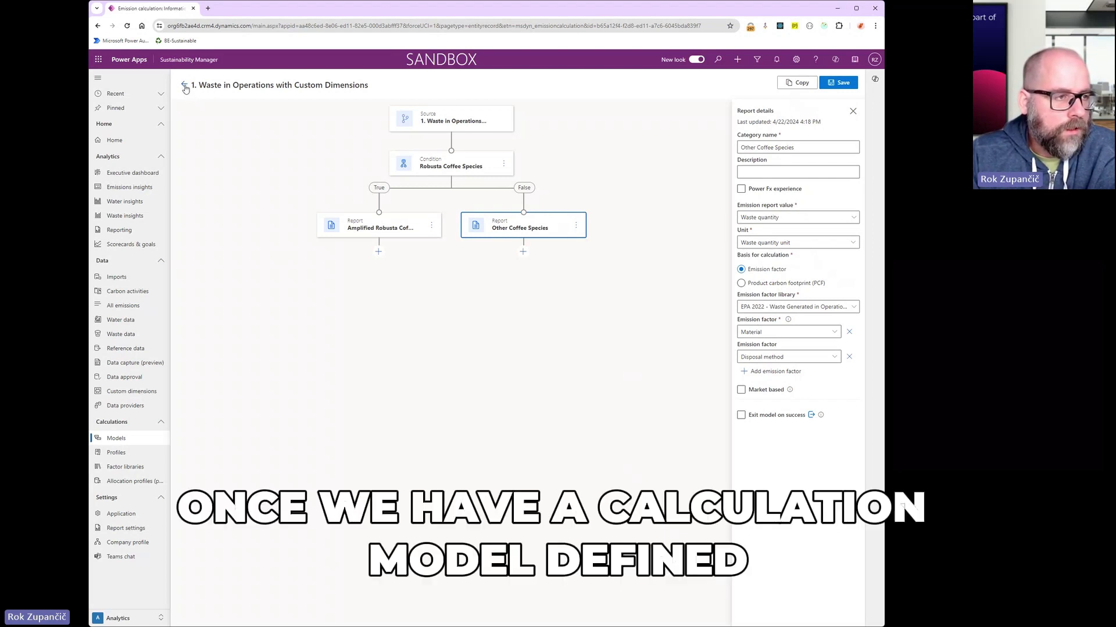
Open the calculation profiles list and view the Purchased Electricity with Custom Dimensions Profile without changes
{"action": "left_click", "coordinate": [185, 87]}
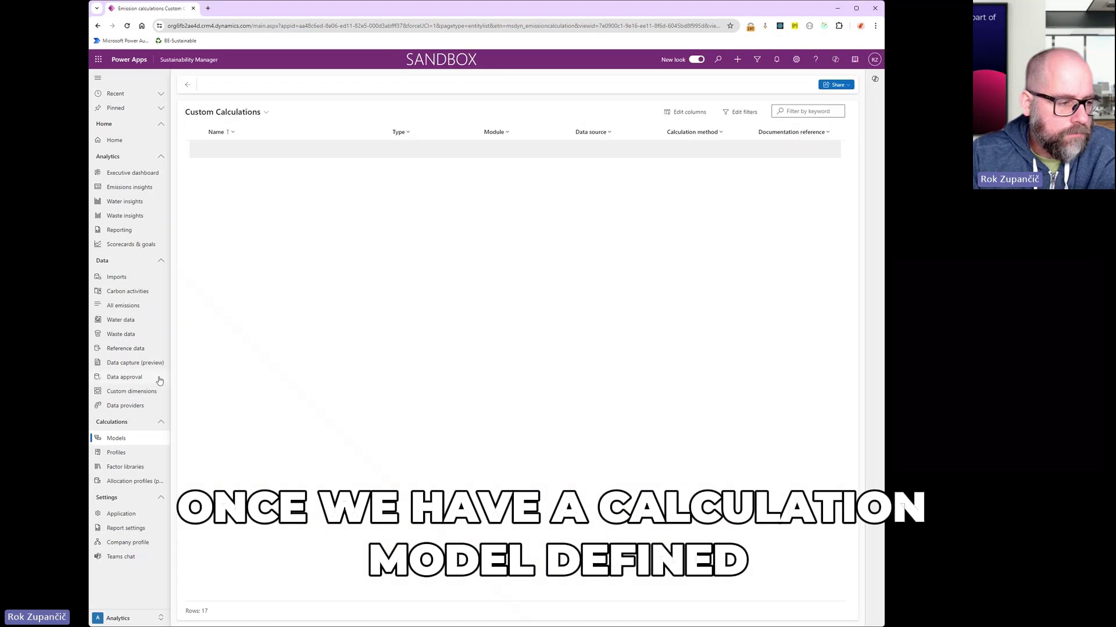
{"action": "left_click", "coordinate": [134, 458]}
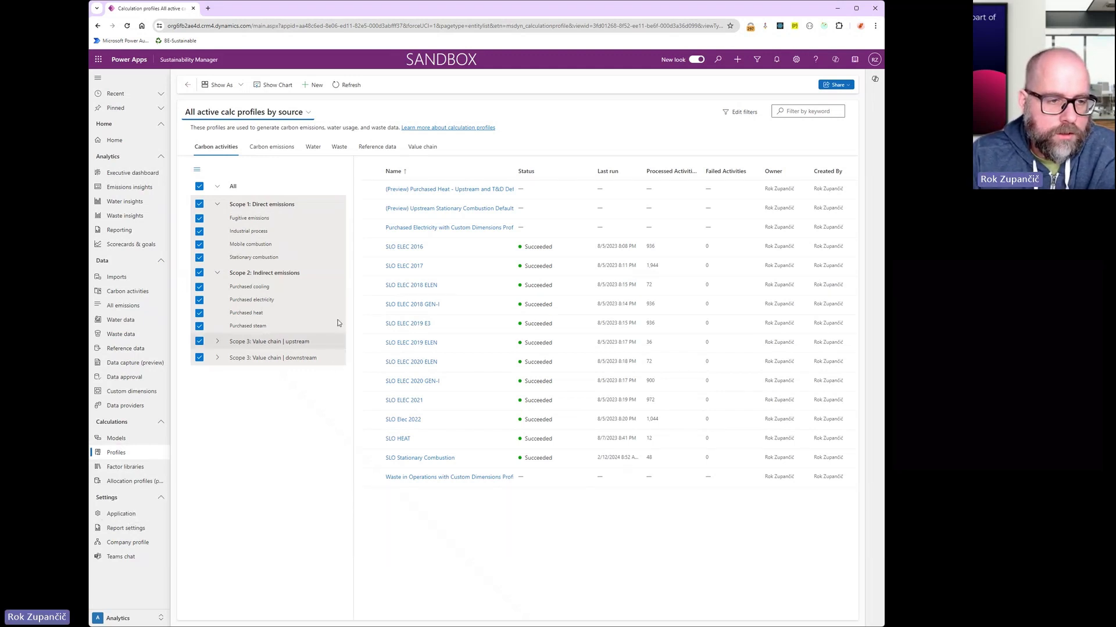
{"action": "left_click", "coordinate": [413, 227]}
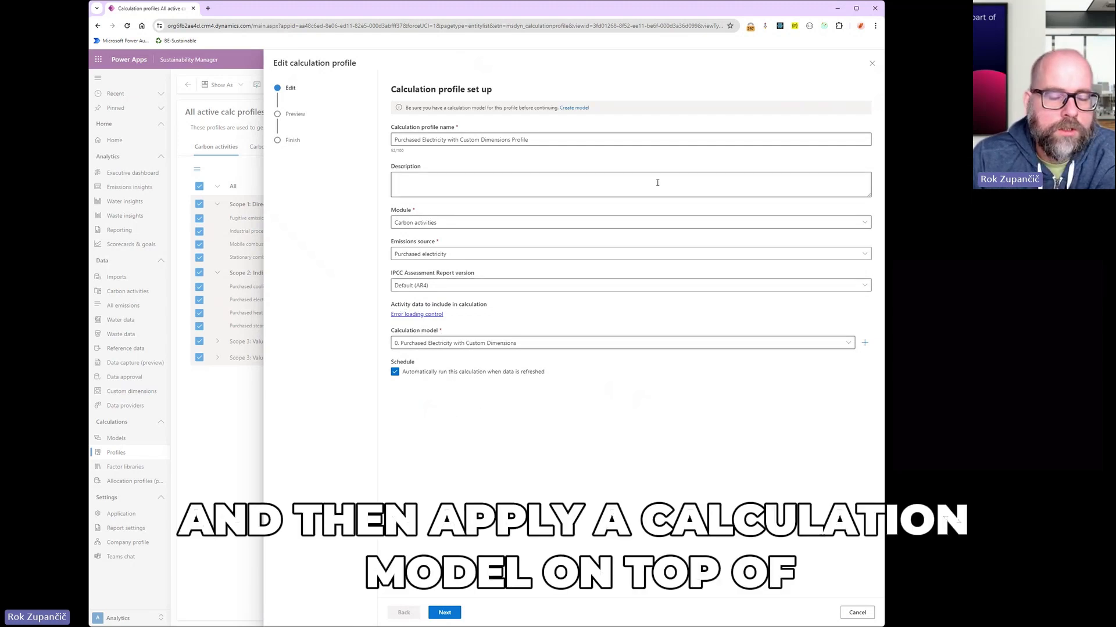
{"action": "left_click", "coordinate": [872, 66]}
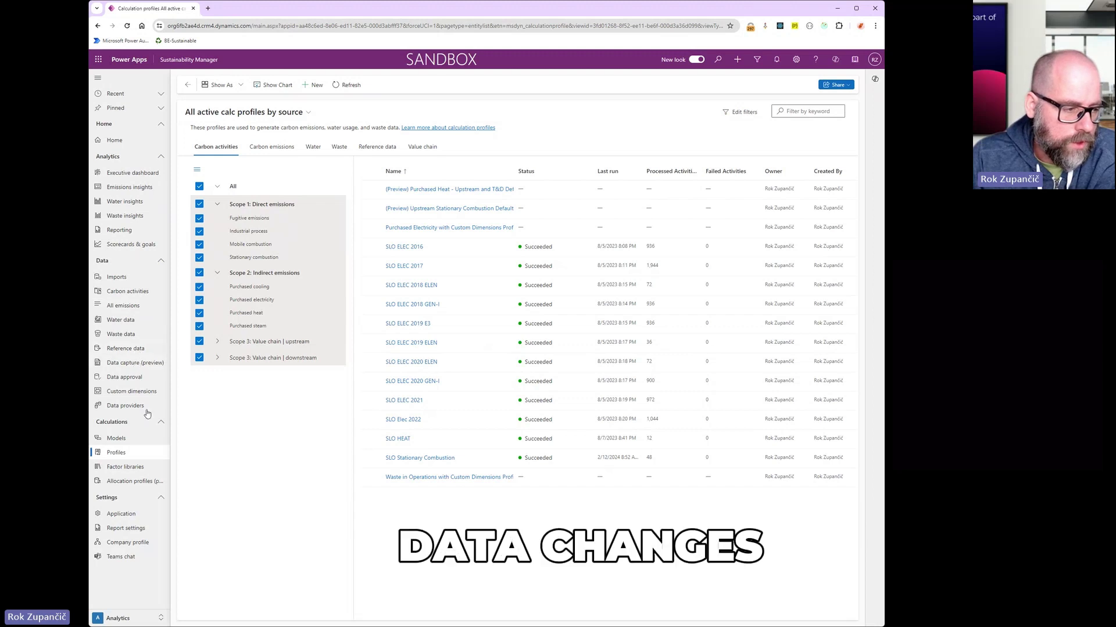
Open the Defra 2022 - Fuels record from the Factor libraries list
{"action": "left_click", "coordinate": [127, 468]}
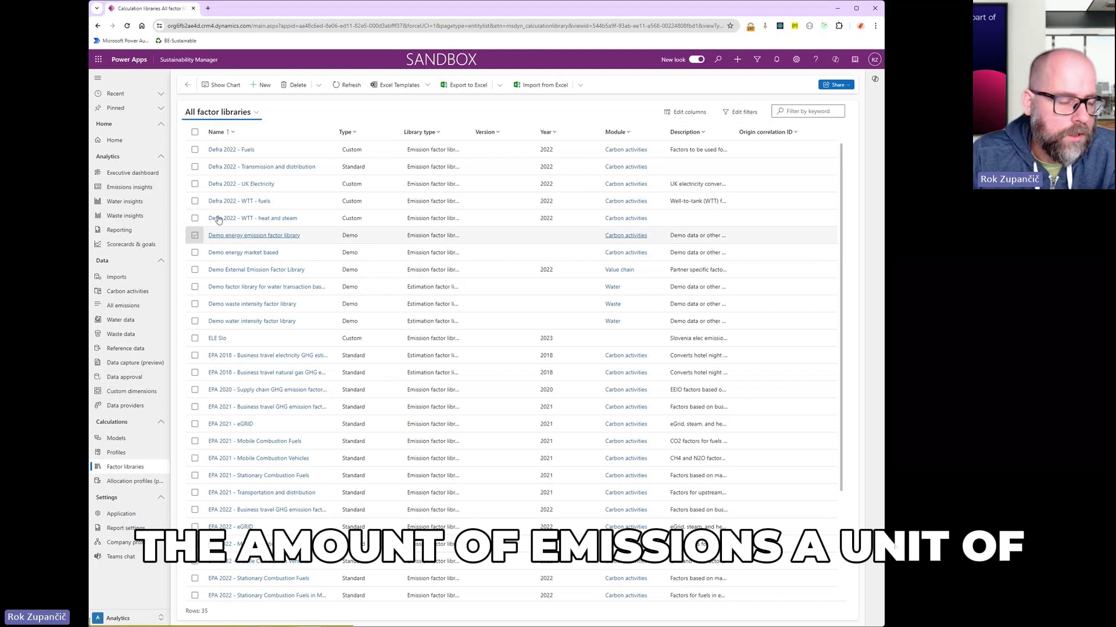
{"action": "left_click", "coordinate": [226, 150]}
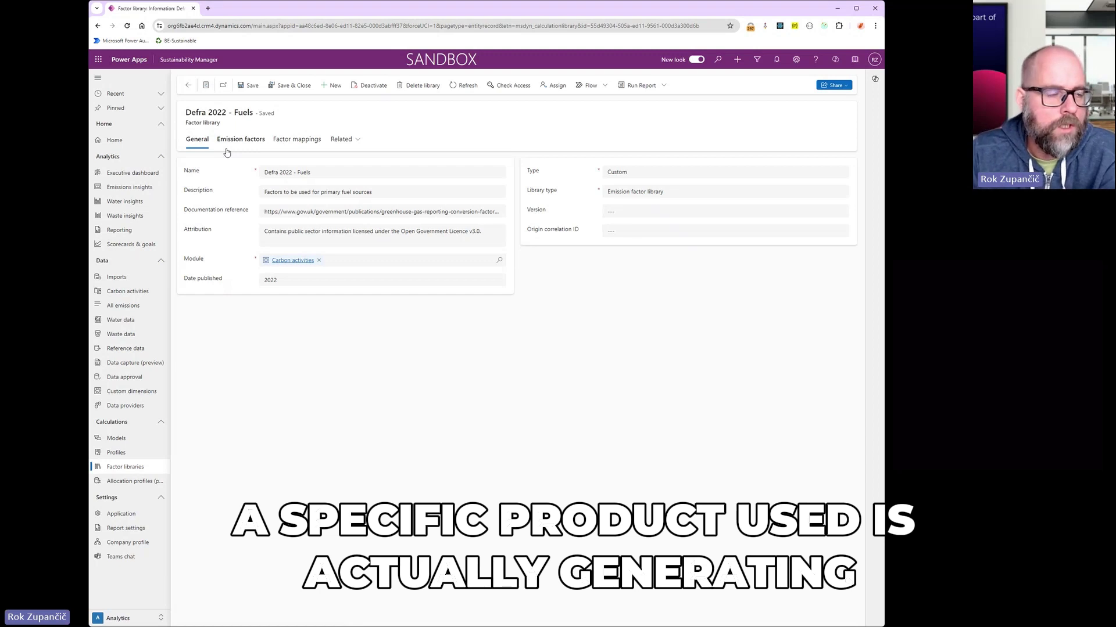
{"action": "left_click", "coordinate": [188, 87]}
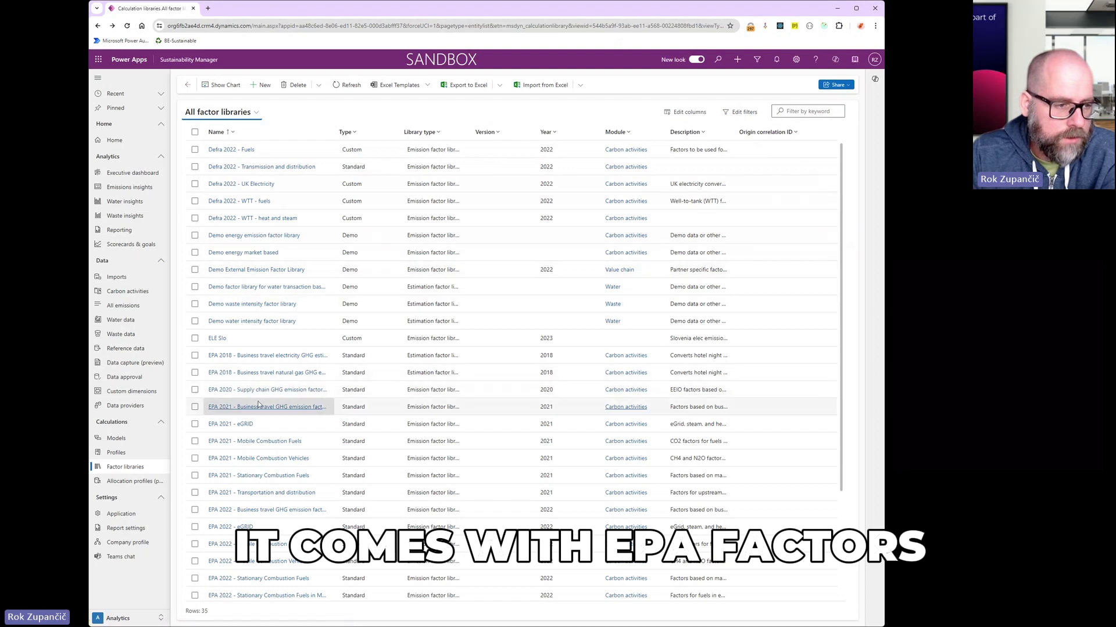
{"action": "left_click", "coordinate": [233, 151]}
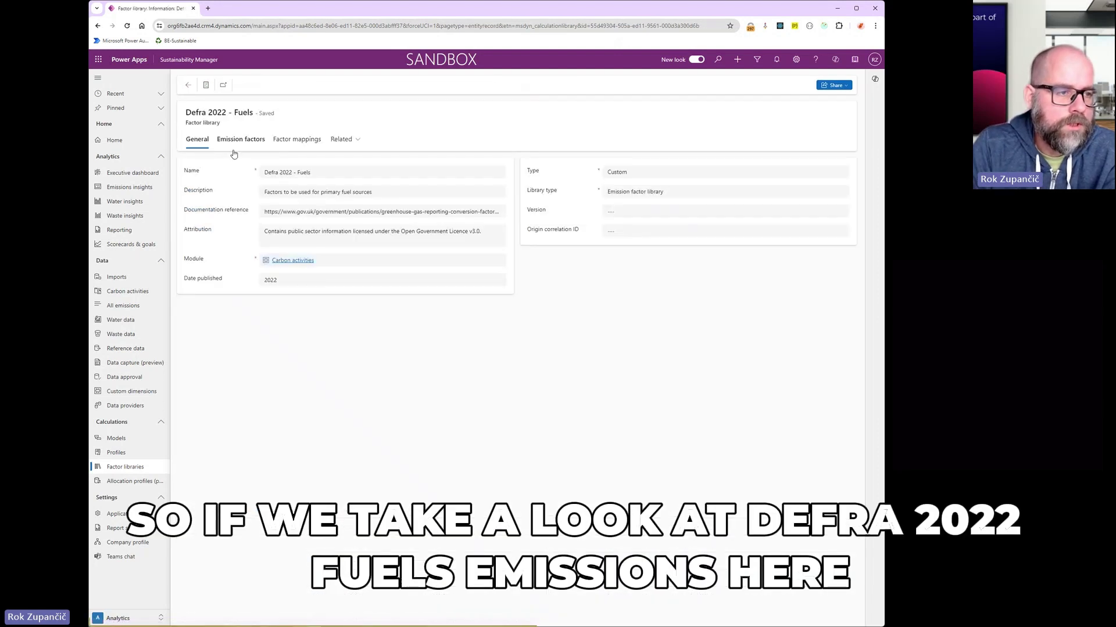
Open the library's Petrol (100% mineral petrol) L emission factor and check its 2.34 kg CO2E
{"action": "left_click", "coordinate": [234, 140]}
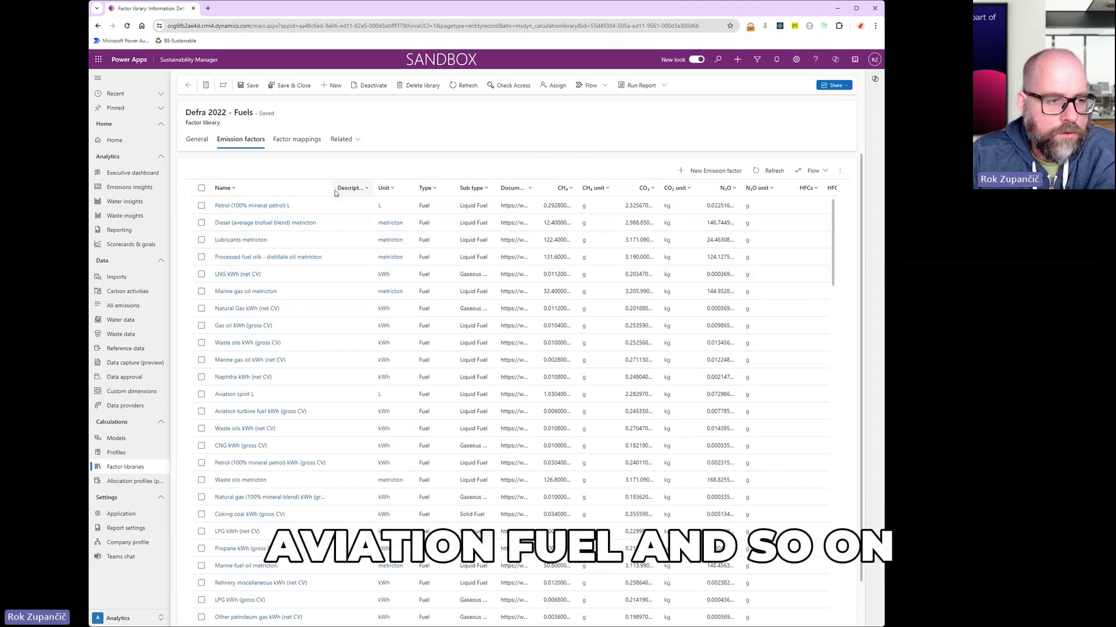
{"action": "left_click", "coordinate": [248, 207]}
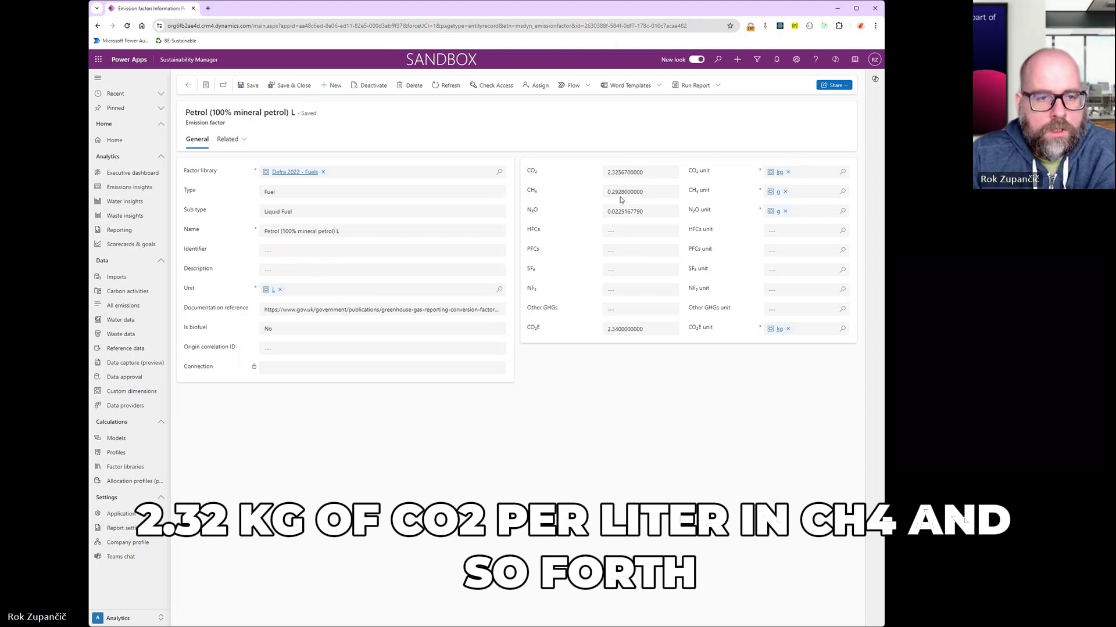
{"action": "left_click", "coordinate": [654, 329]}
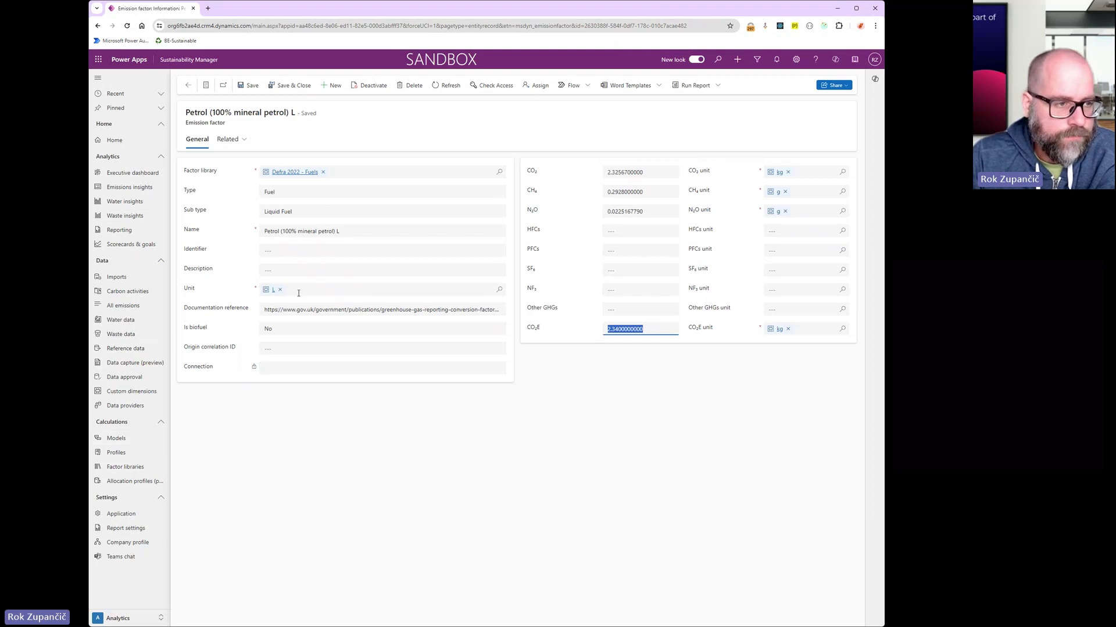
Confirm the petrol emission factor has no factor mappings, then bring up the 17 custom calculation models
{"action": "left_click", "coordinate": [242, 146]}
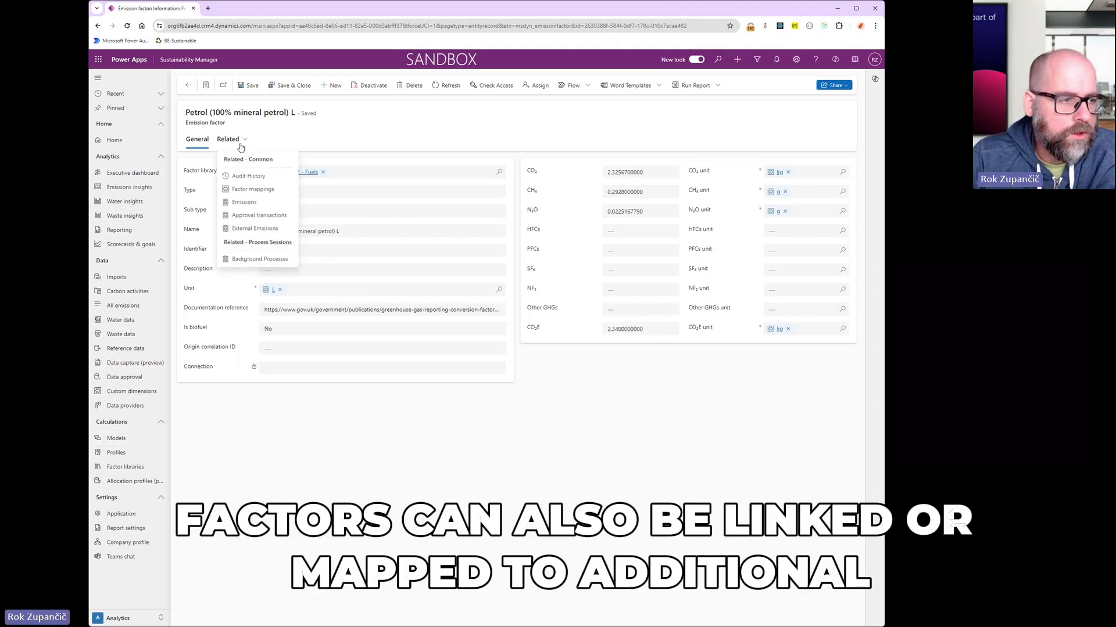
{"action": "left_click", "coordinate": [262, 194]}
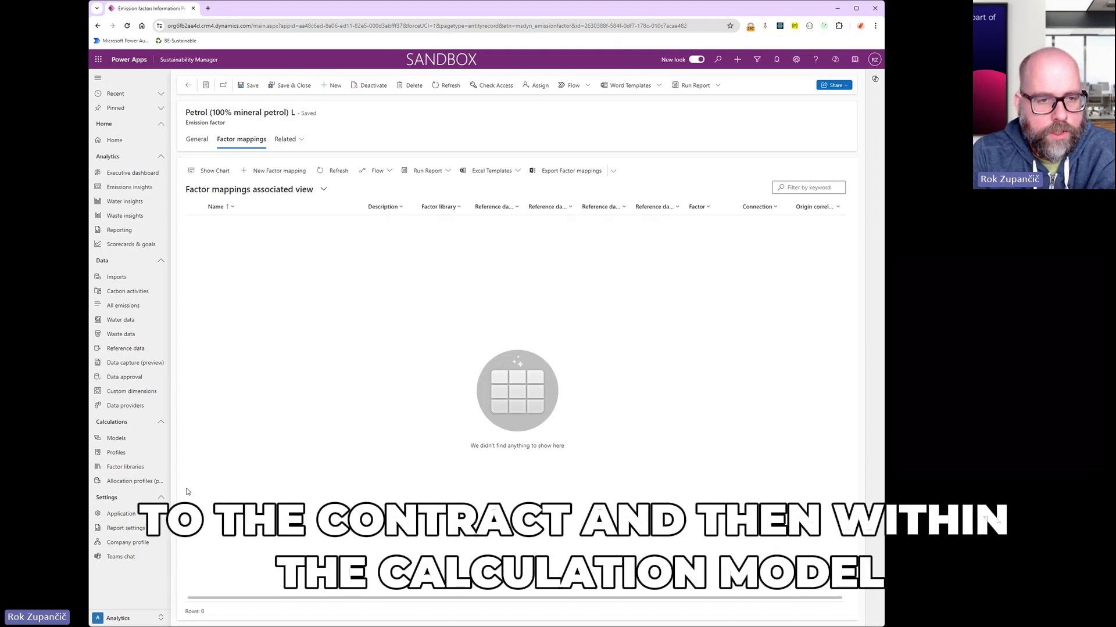
{"action": "left_click", "coordinate": [127, 441]}
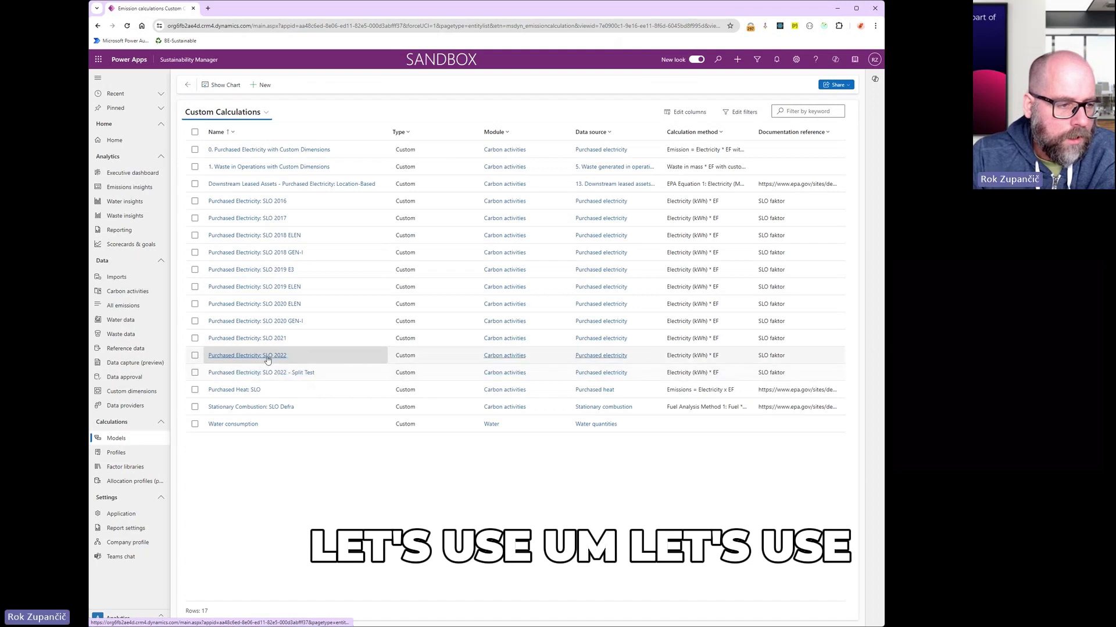
In Purchased Electricity: SLO 2022, set the Market Electricity report's emission factor to Contractual Instrument Type
{"action": "left_click", "coordinate": [269, 357]}
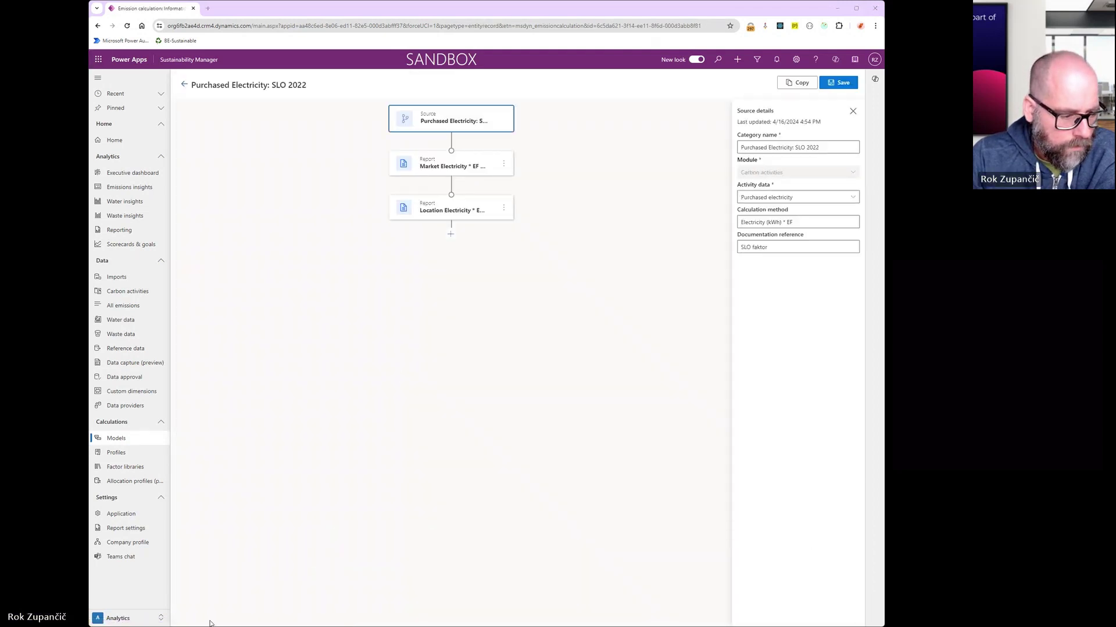
{"action": "left_click", "coordinate": [453, 166]}
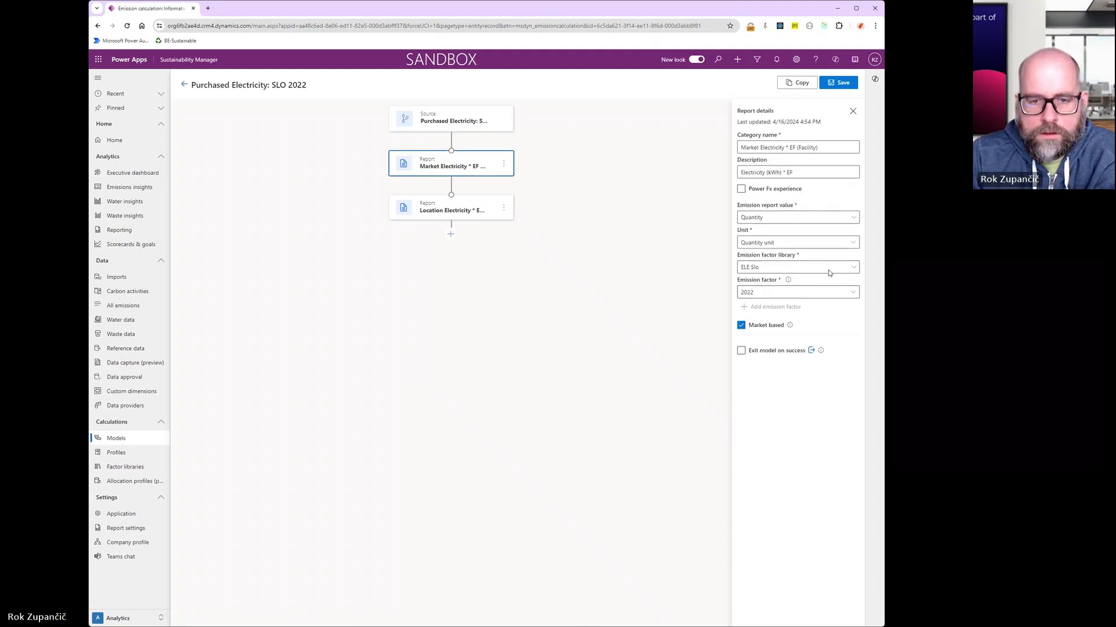
{"action": "left_click", "coordinate": [825, 293]}
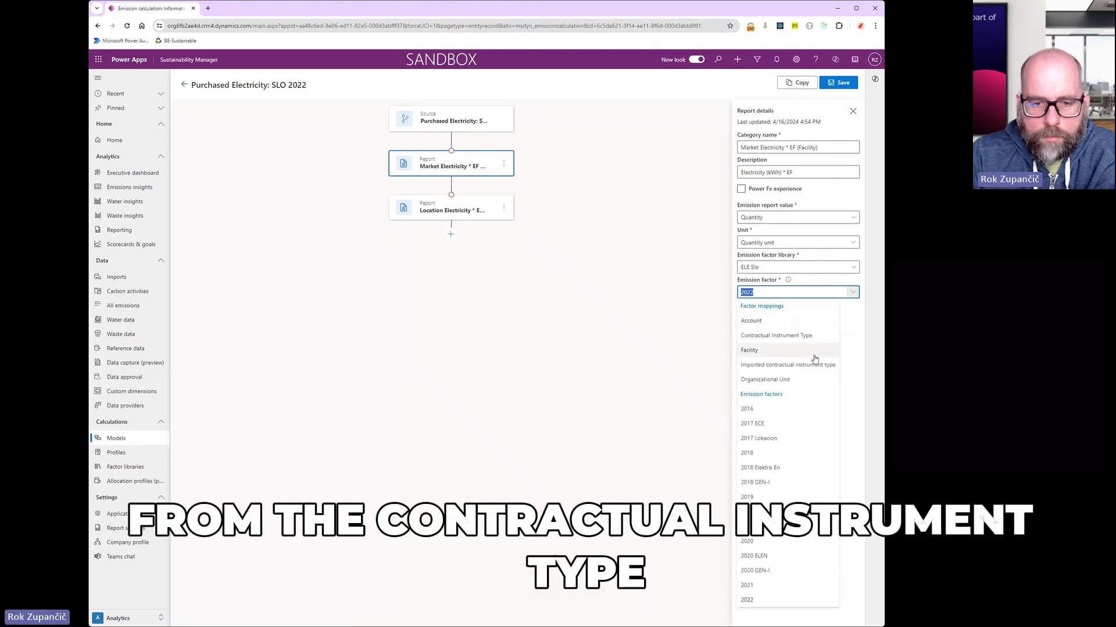
{"action": "left_click", "coordinate": [804, 335]}
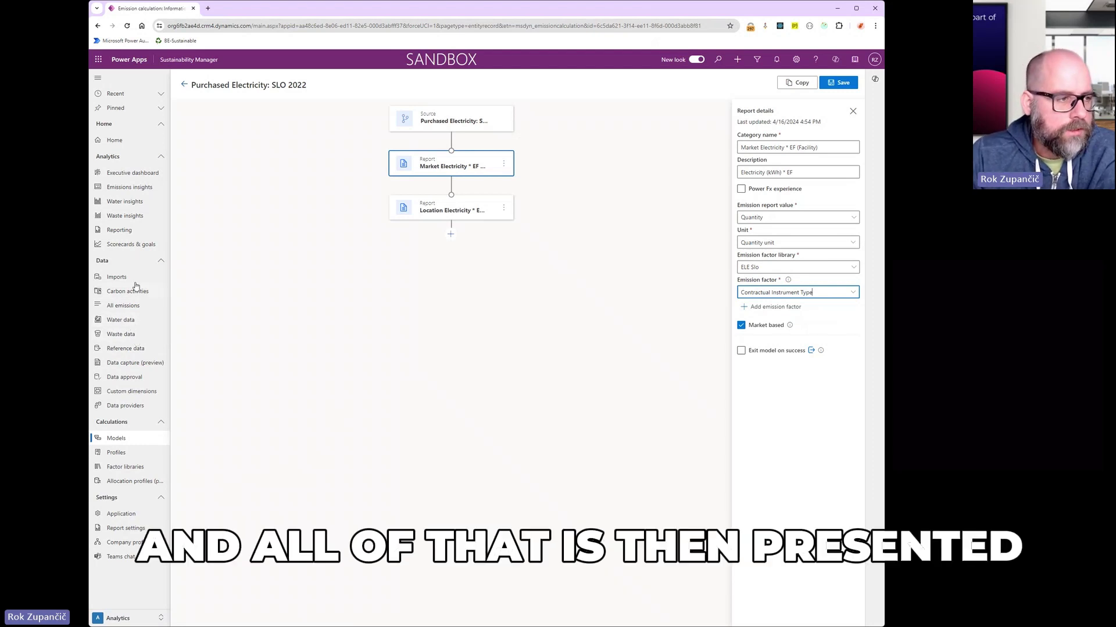
Go to Analytics' Executive dashboard for emissions and renewable energy analysis
{"action": "left_click", "coordinate": [133, 174]}
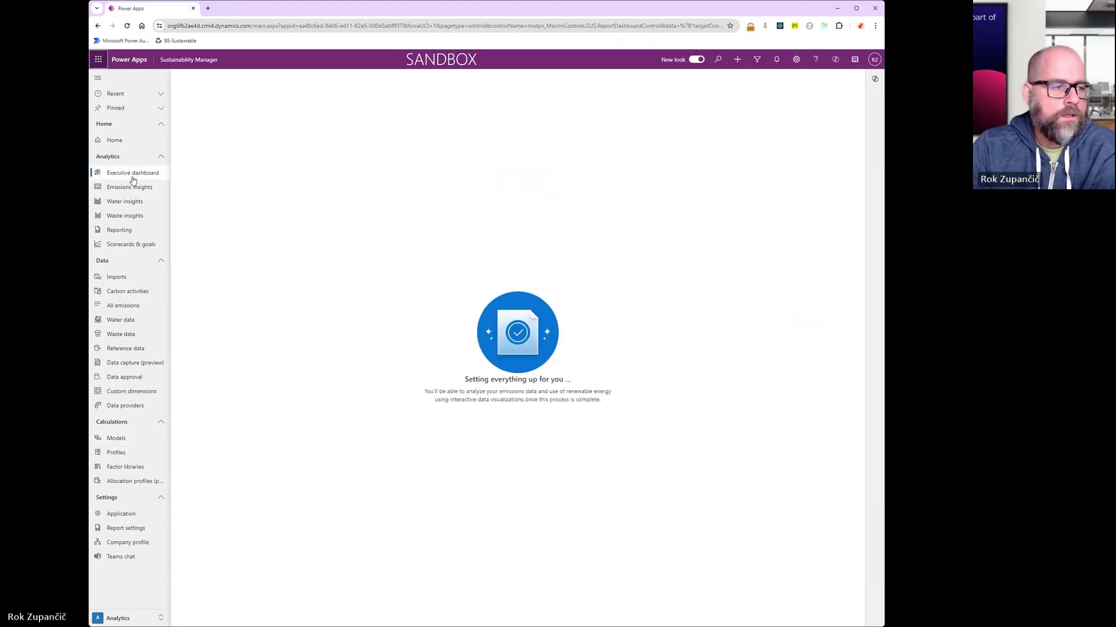